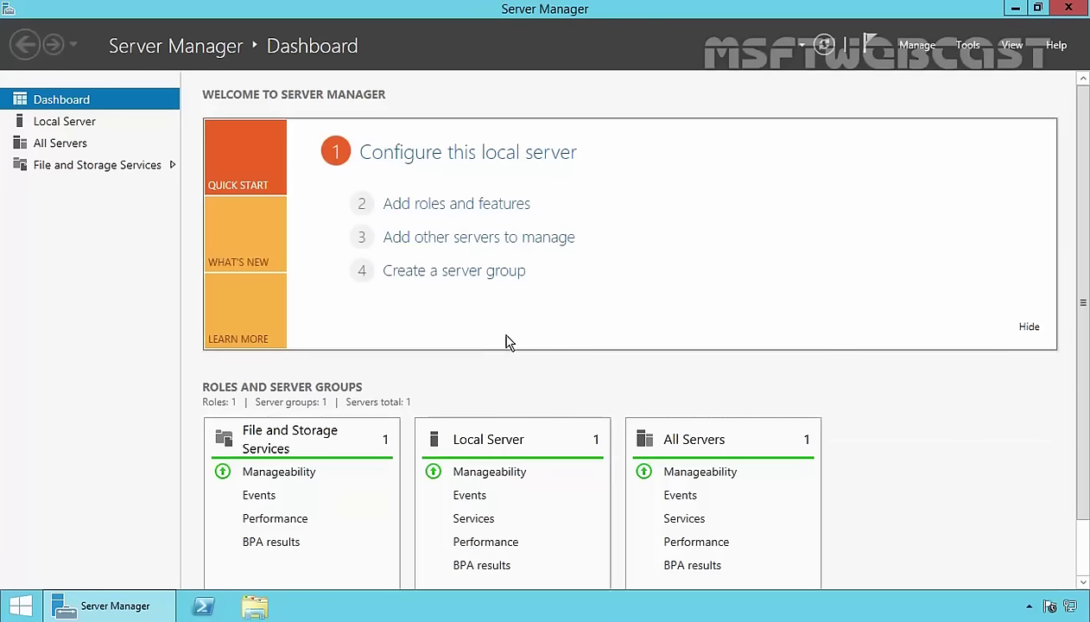
Select Local Server in Server Manager to show its properties and events.
left_click(66, 128)
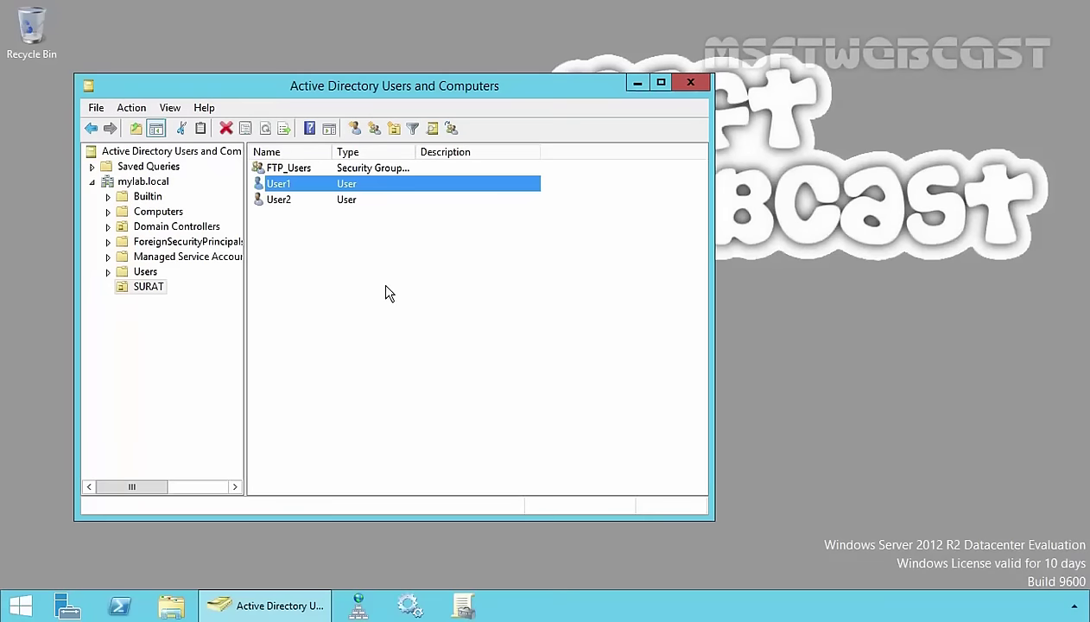
left_click_drag(427, 304, 273, 180)
left_click(283, 167)
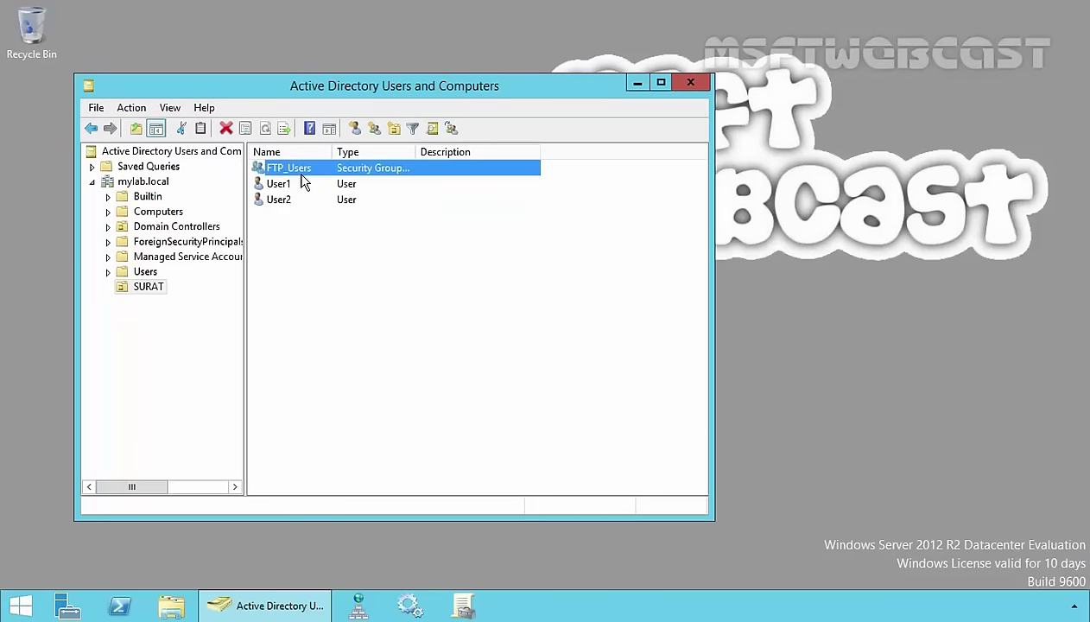
left_click_drag(309, 238, 273, 193)
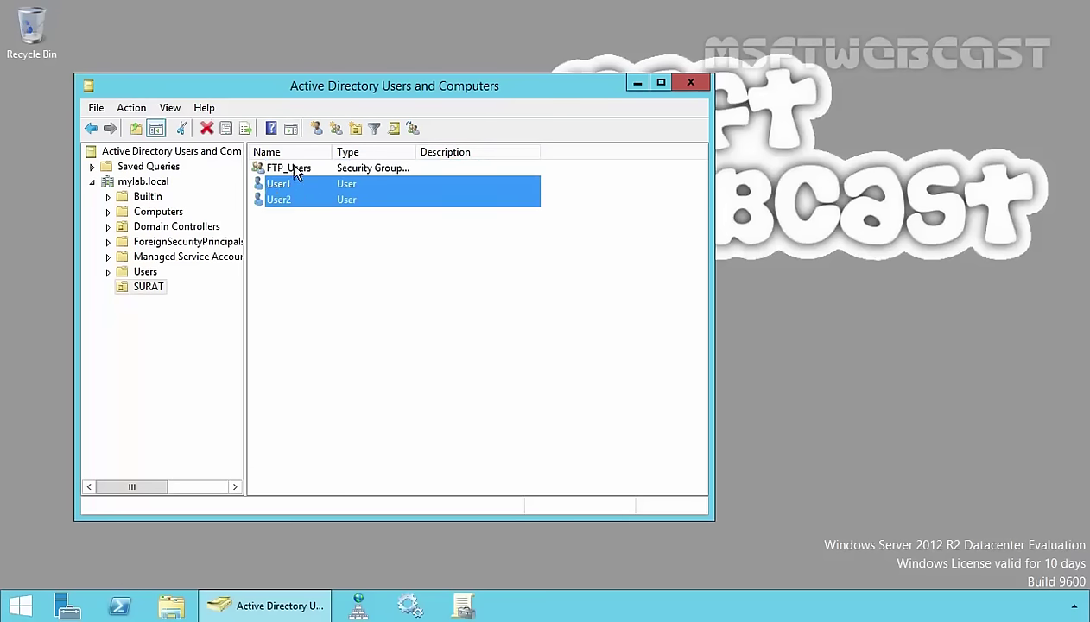
double_click(289, 167)
left_click(294, 111)
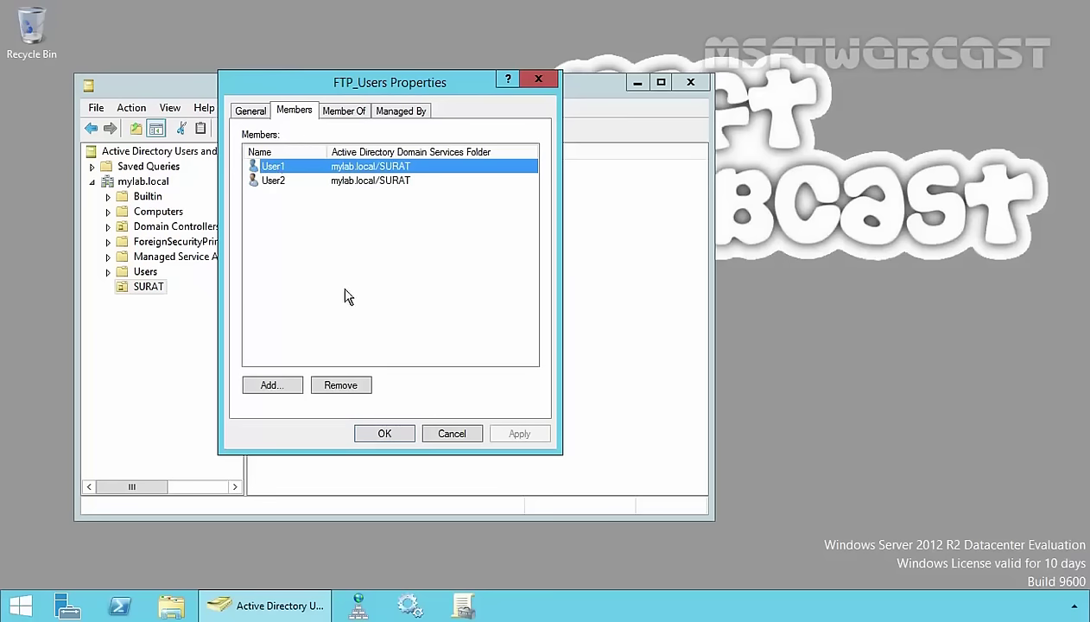
Close the group properties and open the DATA (D:) drive in File Explorer.
left_click(383, 433)
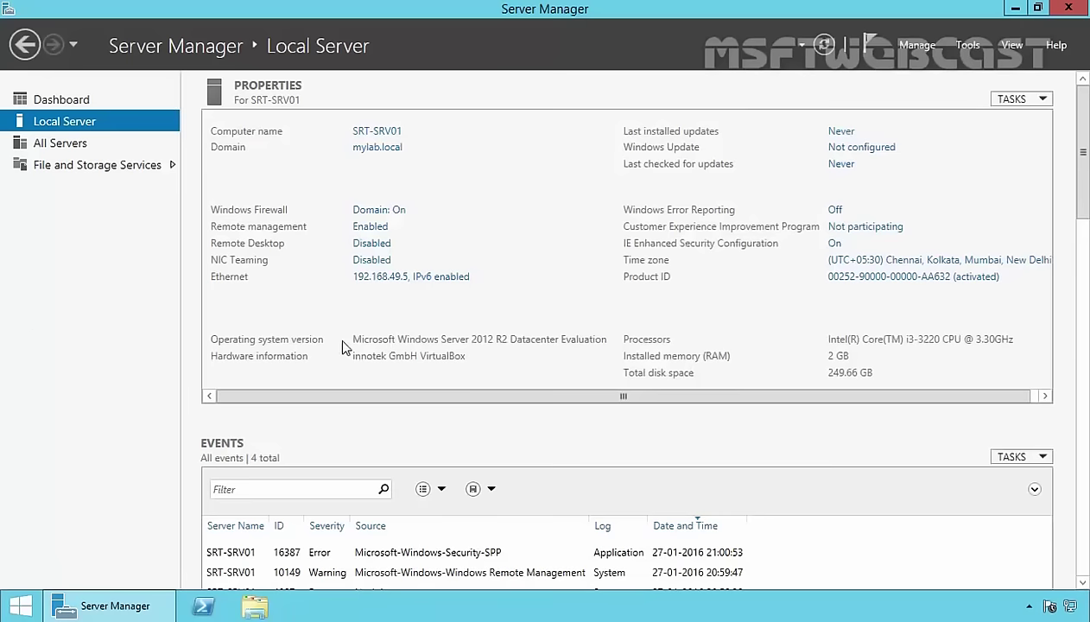
key("super+e")
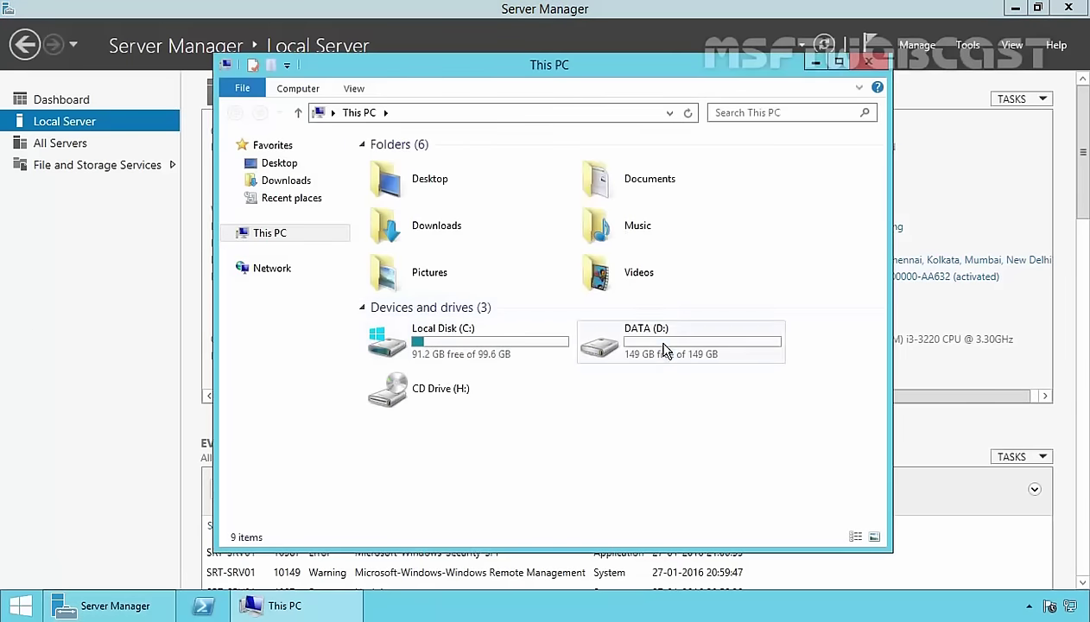
double_click(662, 348)
Create a new folder named FTP_DATA on the D: drive.
right_click(473, 217)
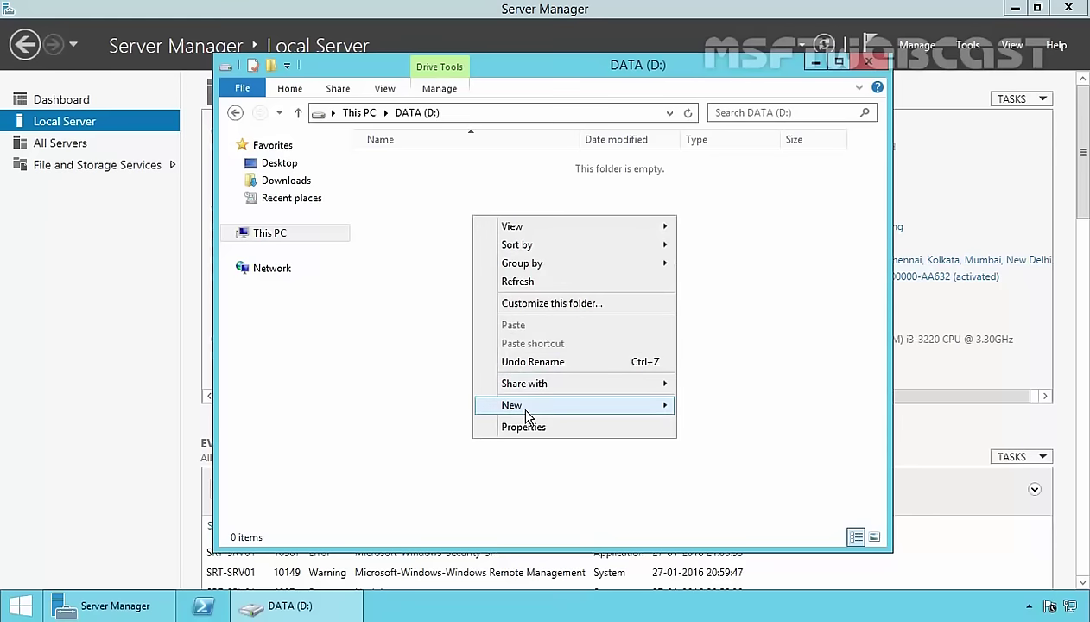
mouse_move(640, 416)
left_click(696, 408)
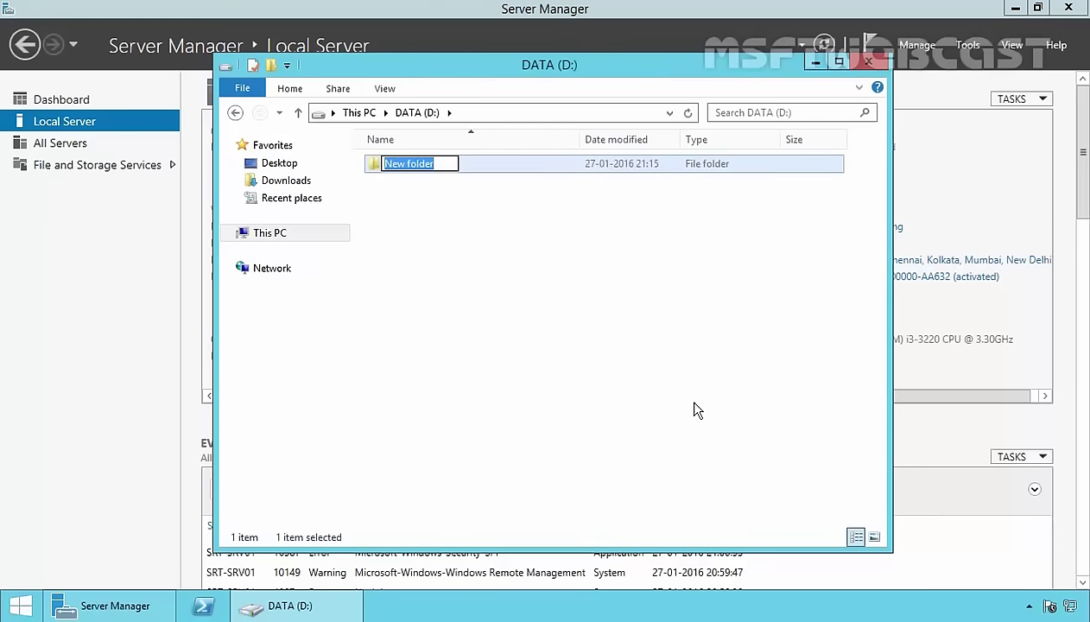
type("FTP_DATA")
key("Return")
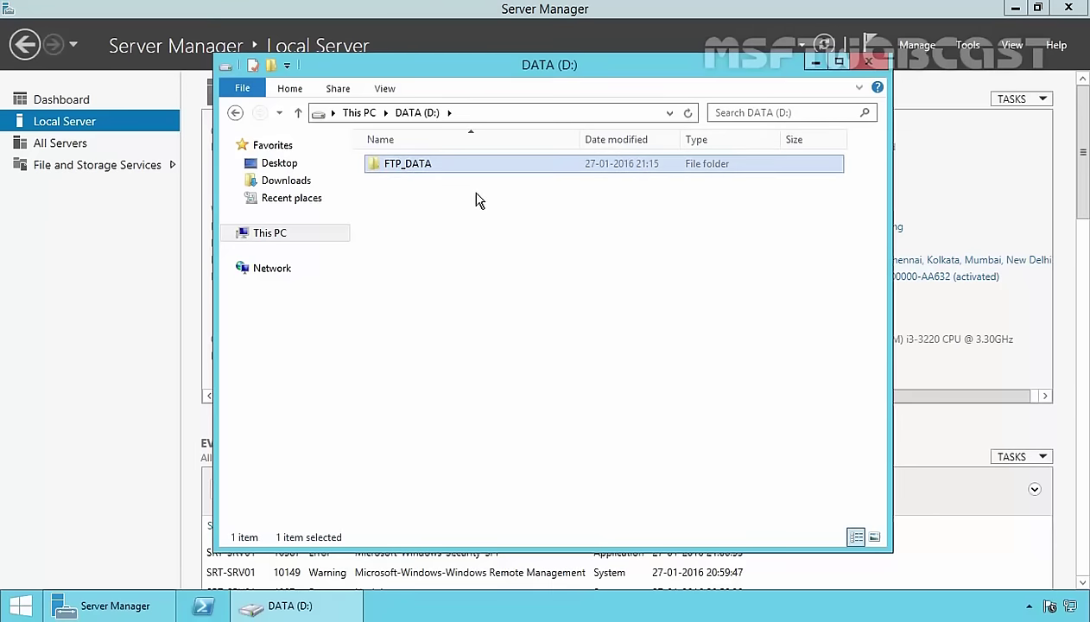
right_click(431, 171)
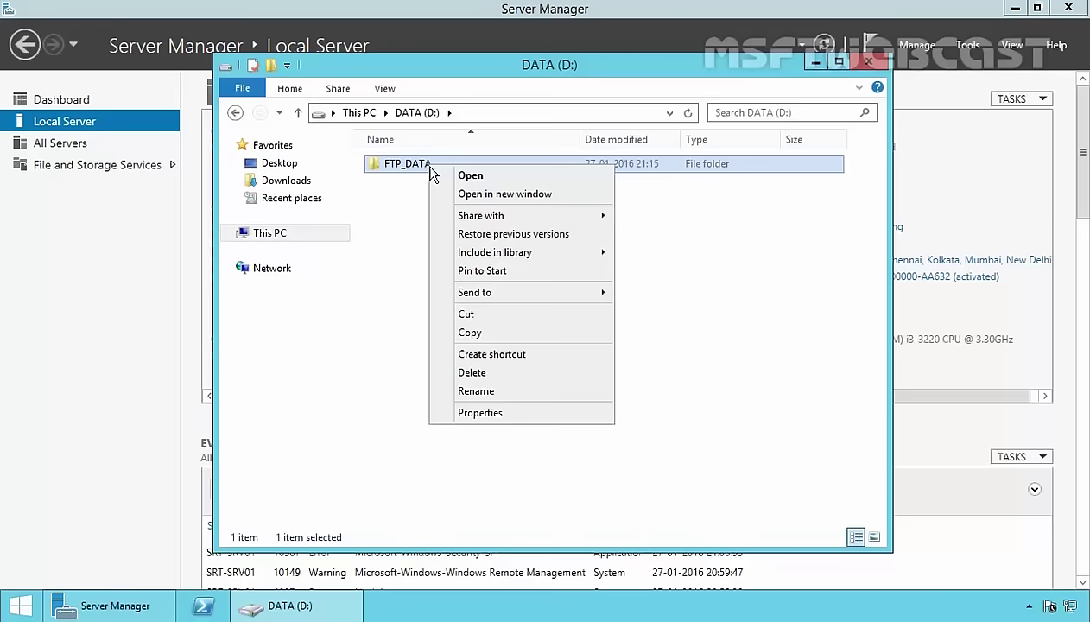
Disable inheritance on FTP_DATA, converting inherited permissions into explicit entries.
left_click(480, 411)
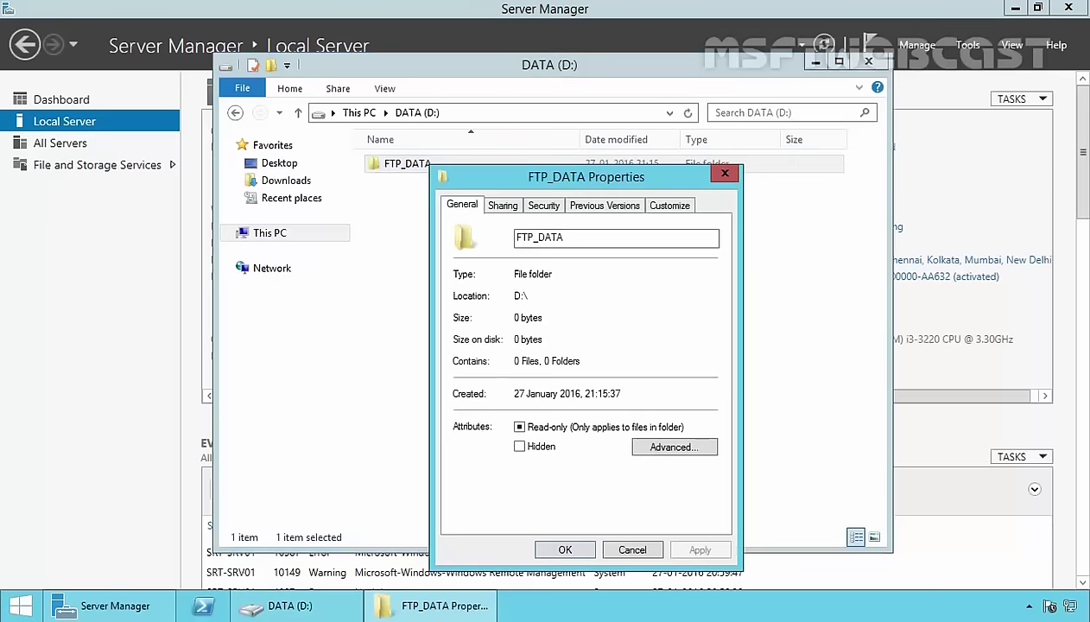
left_click(543, 208)
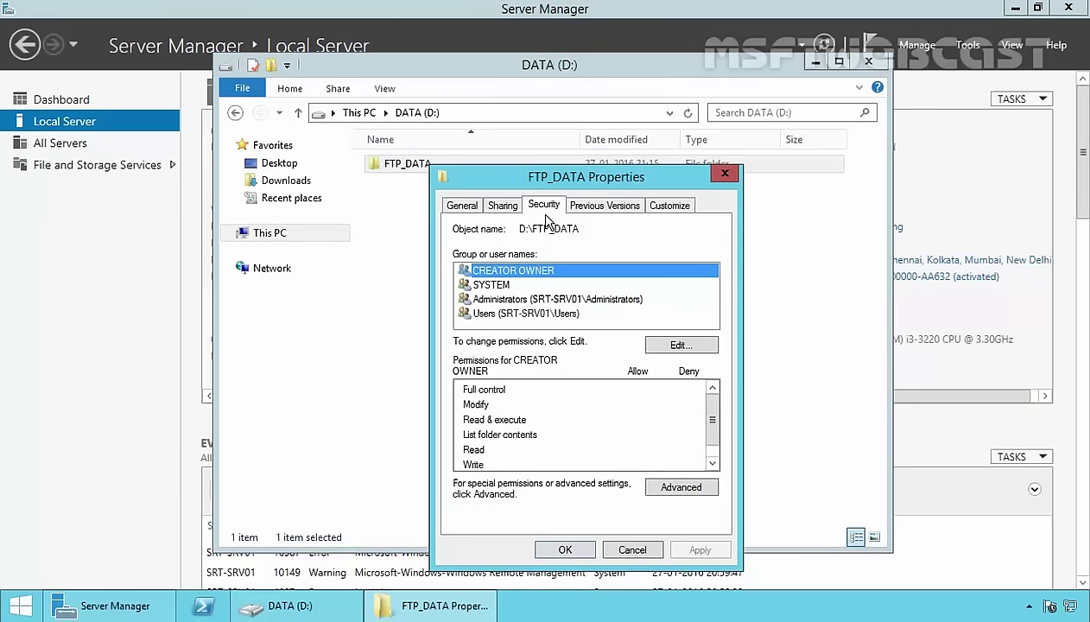
left_click(681, 487)
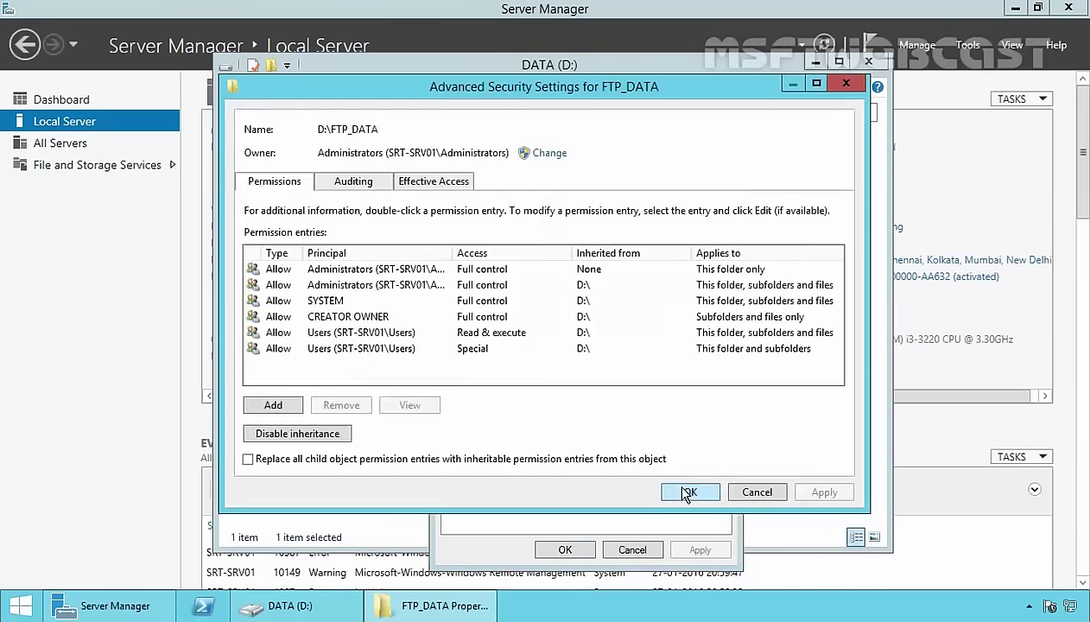
left_click(277, 438)
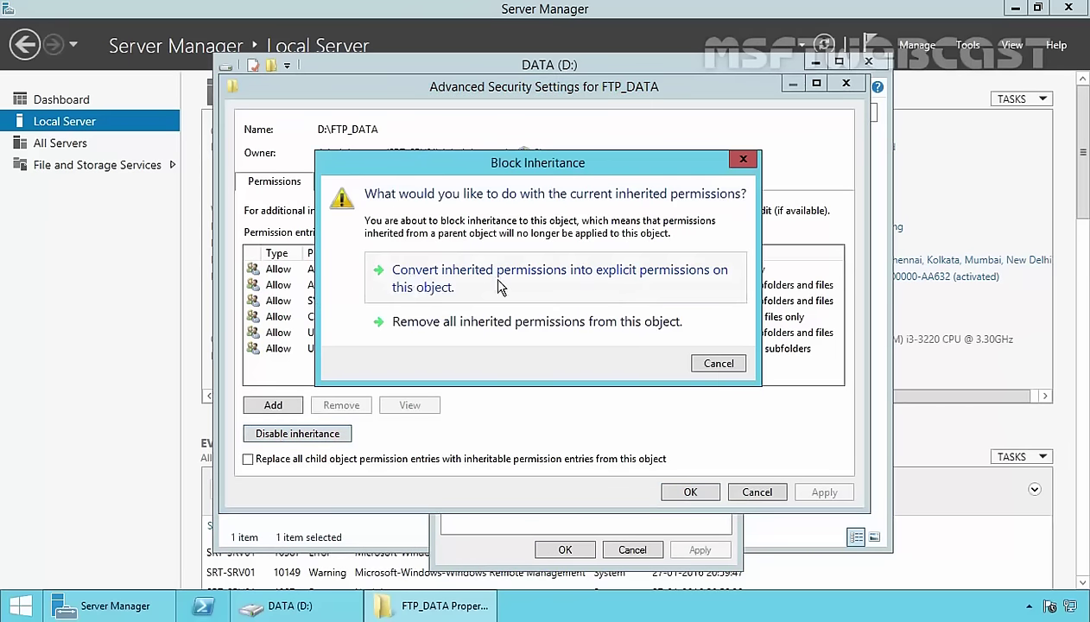
left_click(436, 288)
Remove the Users Read & execute and Users Special permission entries.
left_click(353, 318)
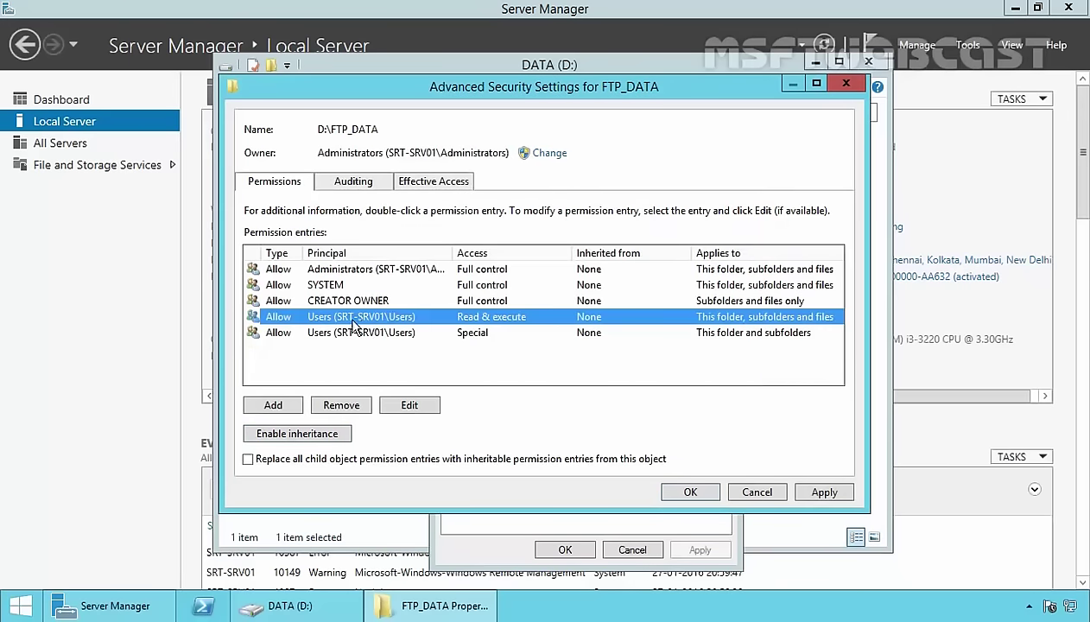
left_click(358, 402)
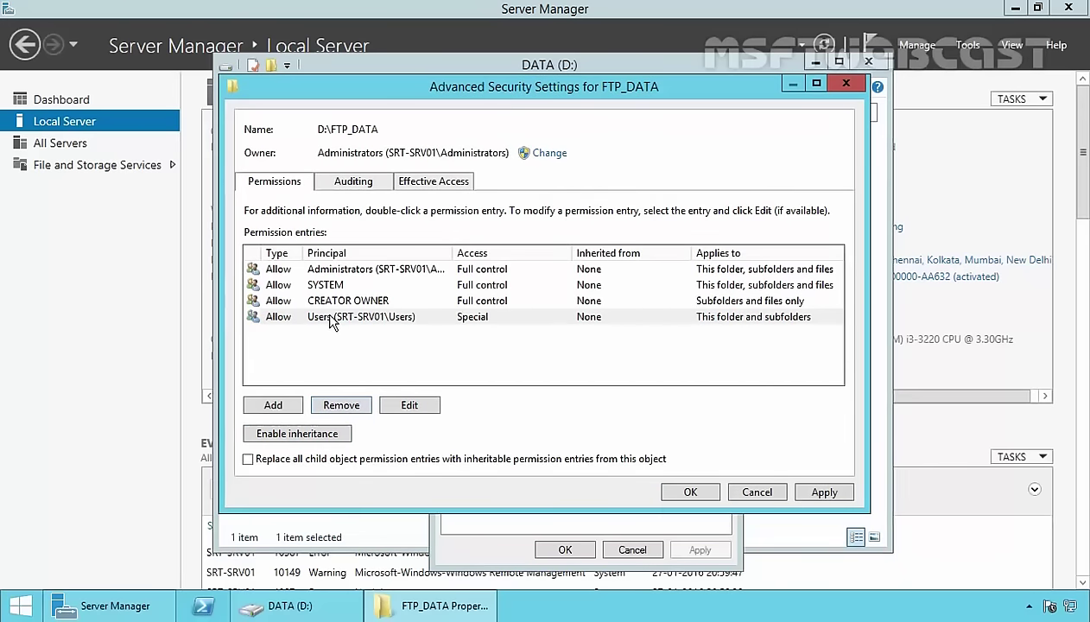
left_click(331, 318)
left_click(351, 405)
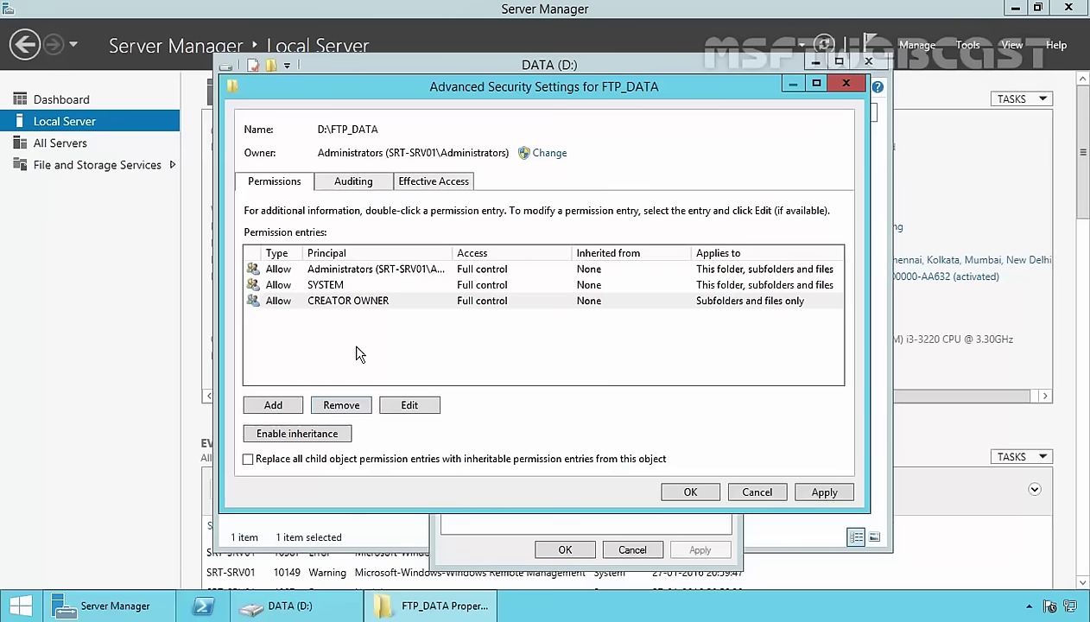
Add a new permission entry on FTP_DATA with FTP_Users as the principal.
left_click(280, 406)
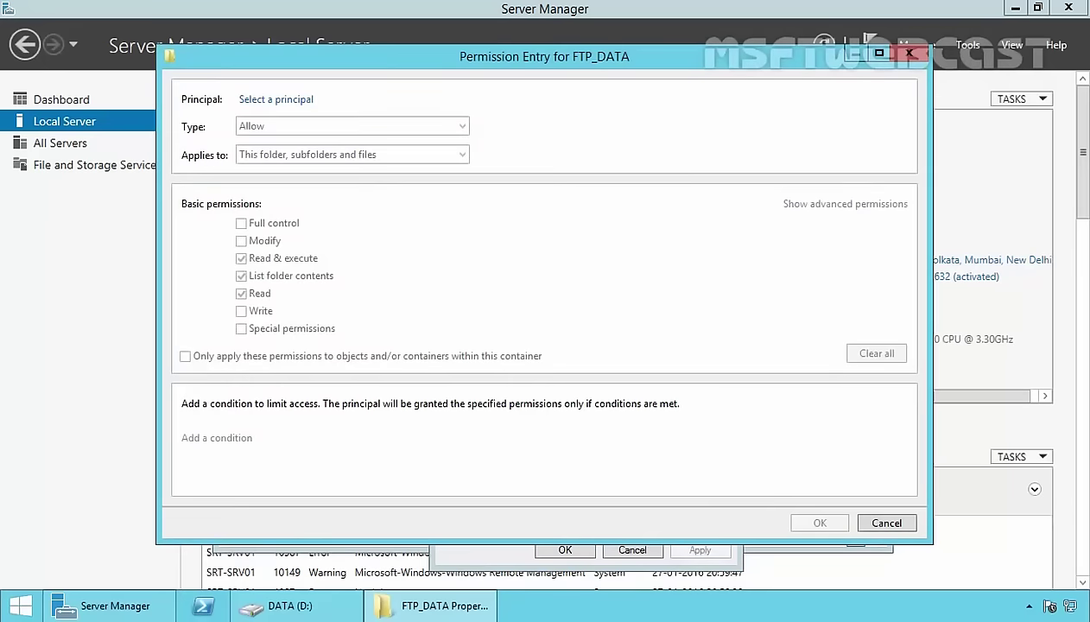
left_click(275, 101)
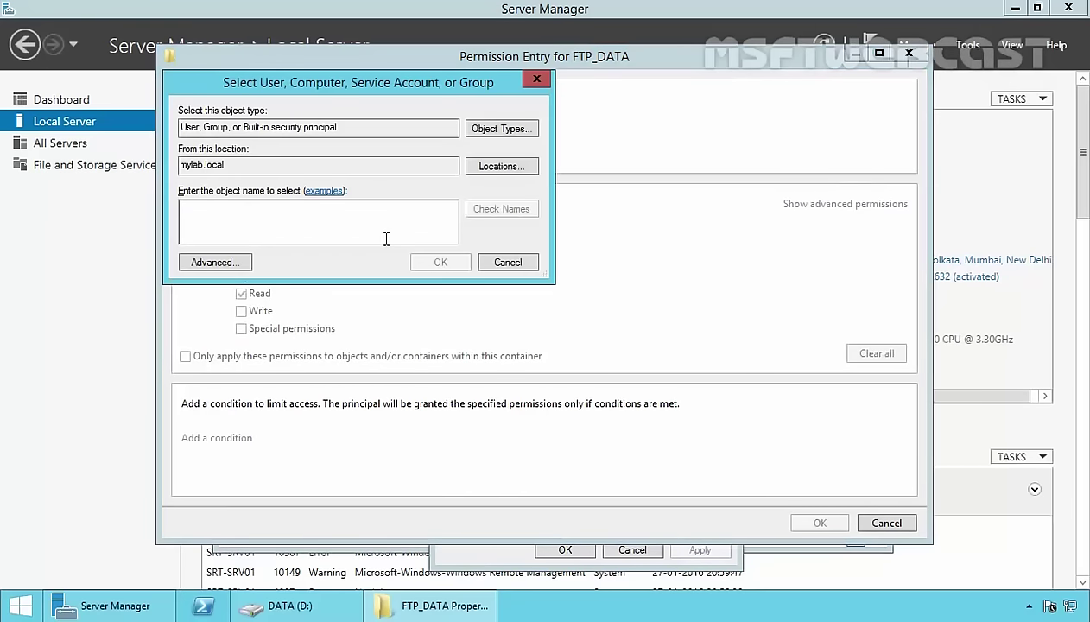
type("ftp_users")
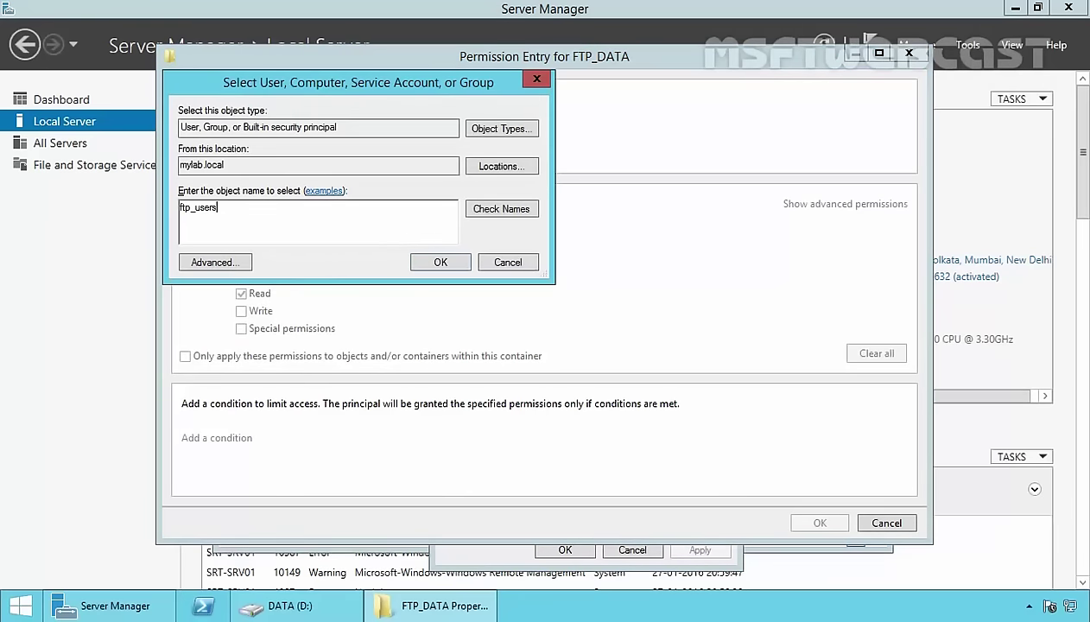
key("alt+c")
left_click(441, 264)
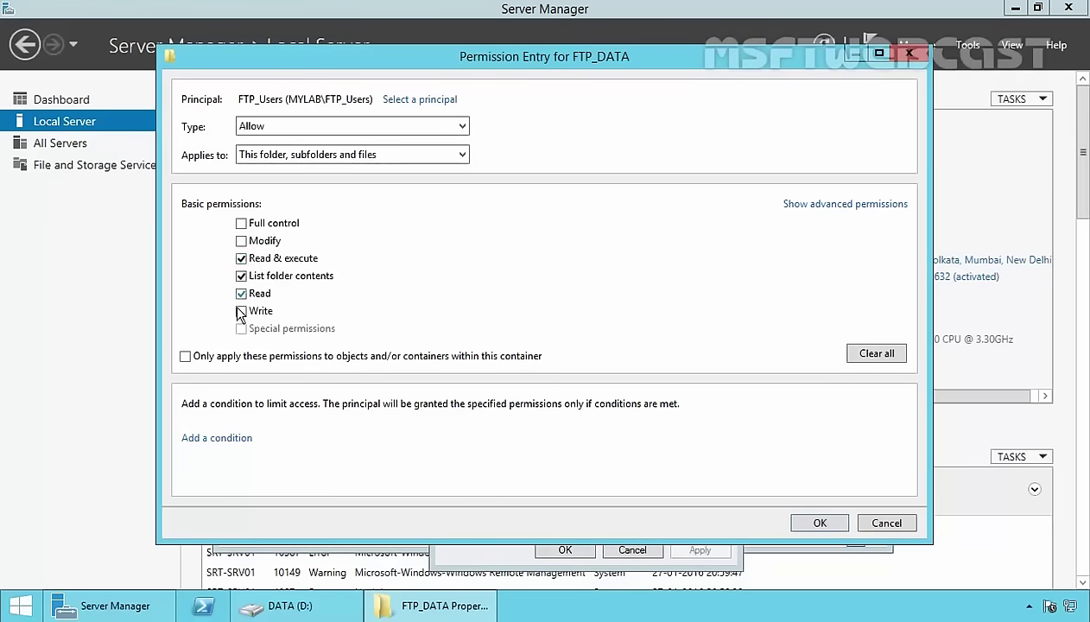
Allow FTP_Users to create folders on this folder only, and apply all permission dialogs.
left_click(854, 207)
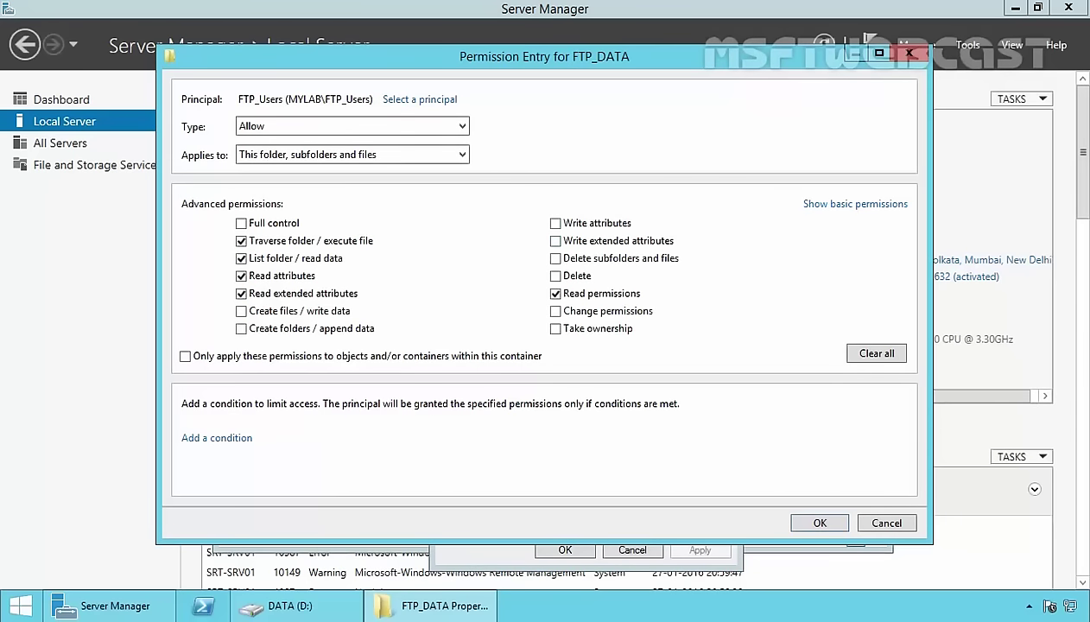
left_click(242, 328)
left_click(296, 159)
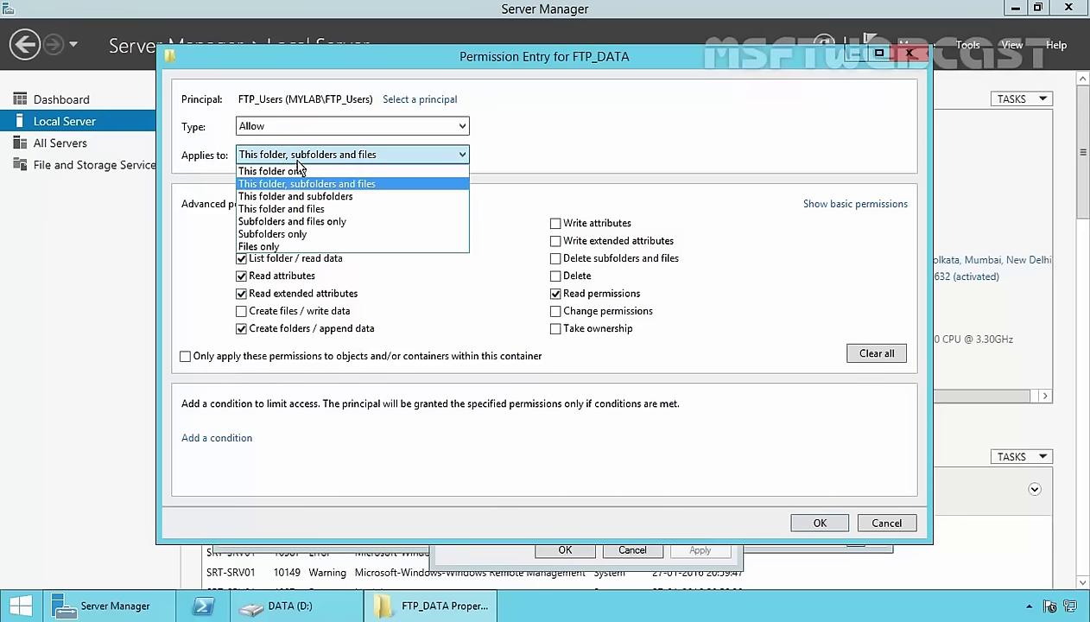
left_click(295, 164)
scroll(297, 176, "up", 1)
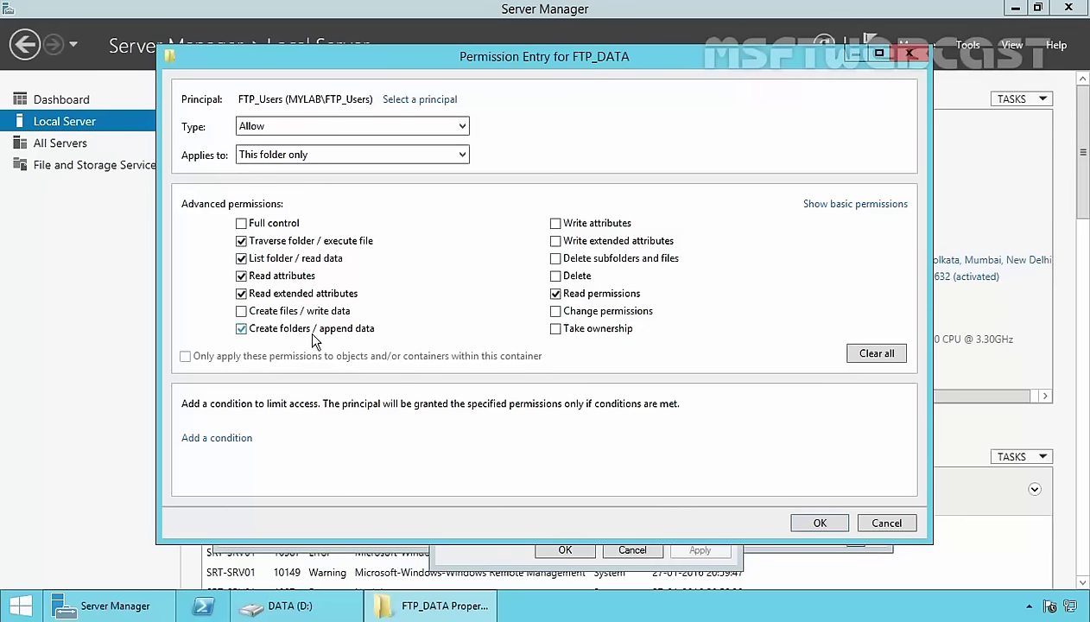
left_click(819, 524)
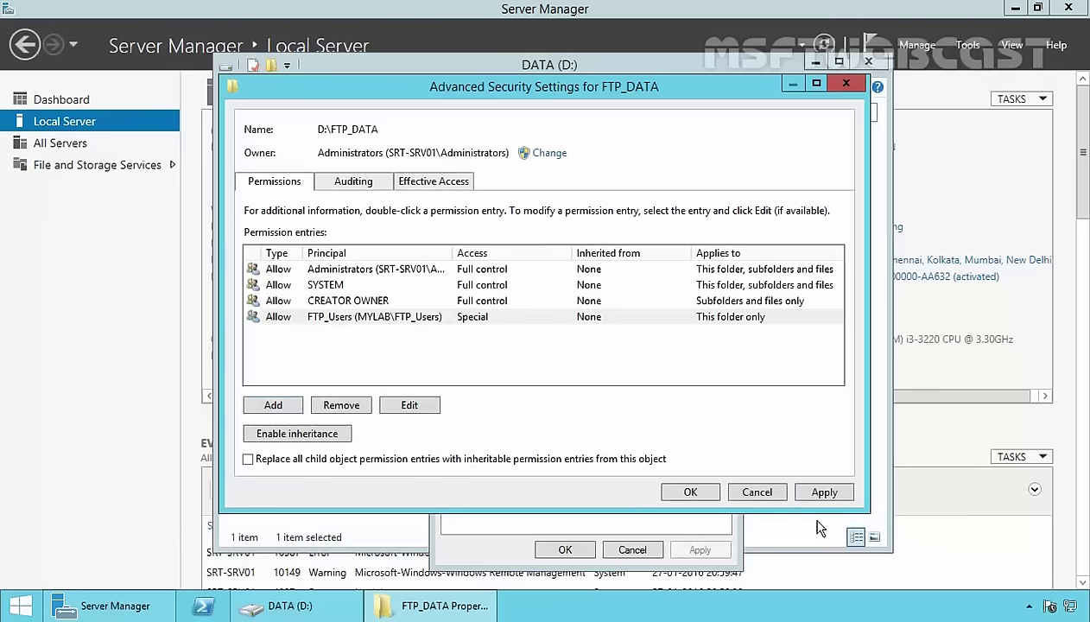
left_click(689, 492)
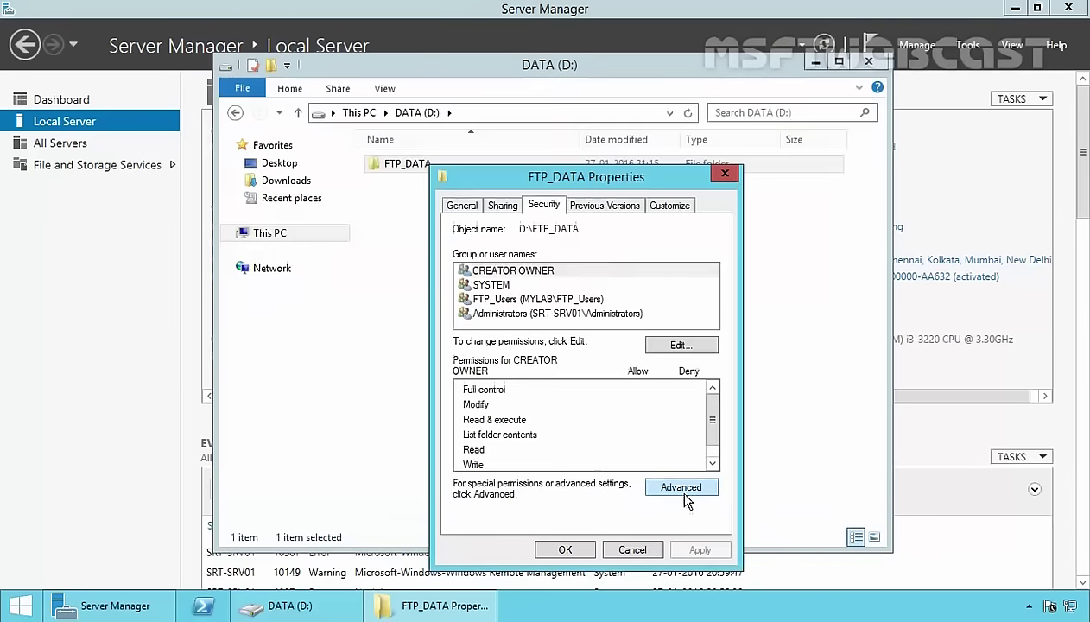
left_click(565, 549)
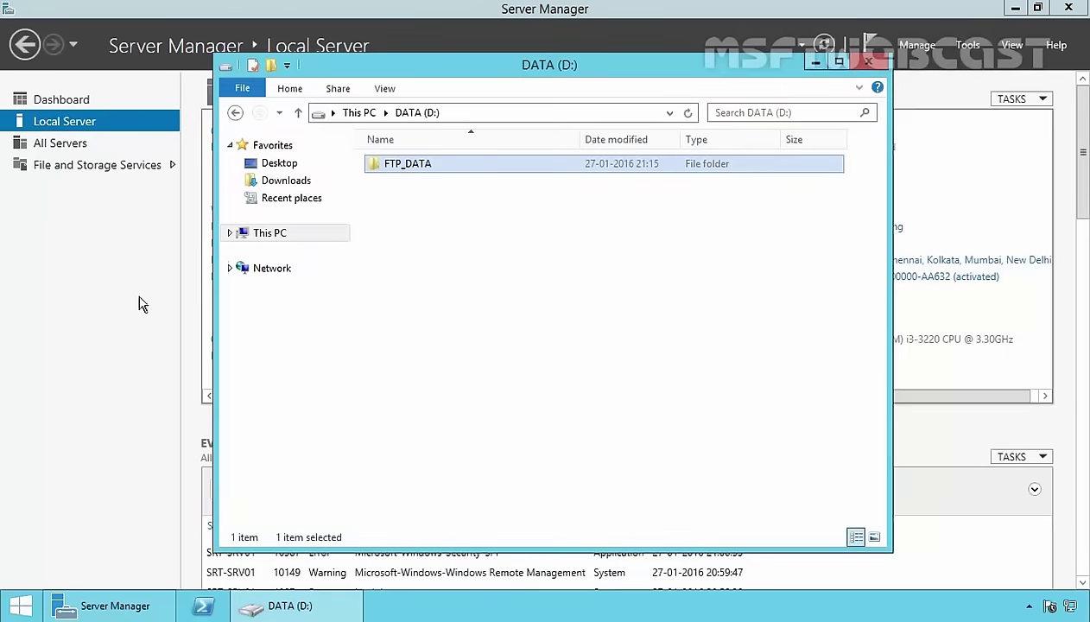
Start Add Roles and Features as a role-based installation targeting SRT-SRV01.
left_click(105, 276)
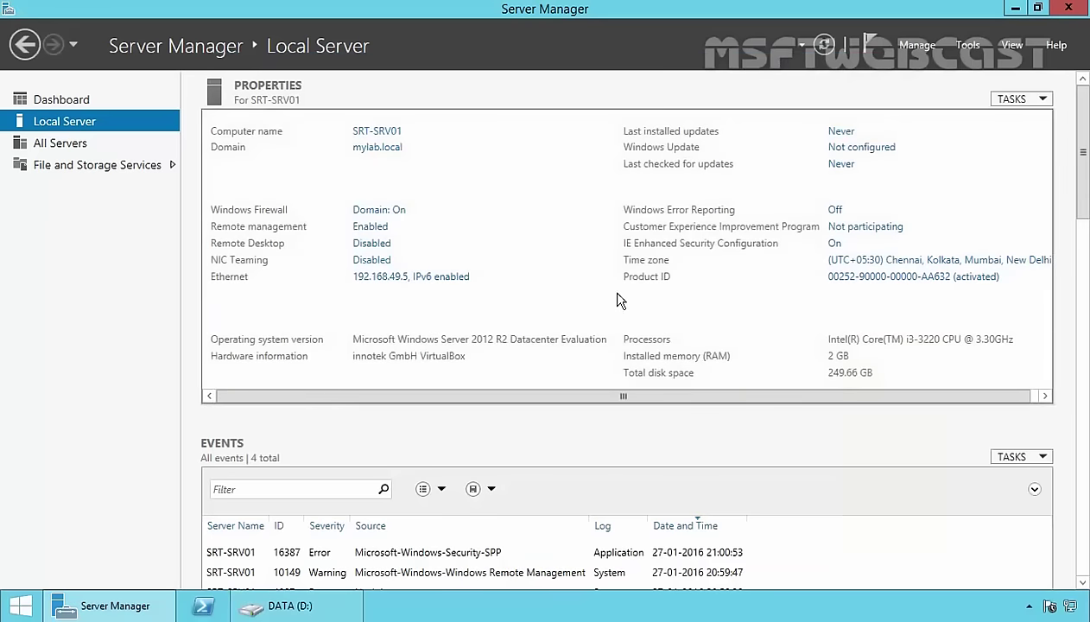
left_click(915, 46)
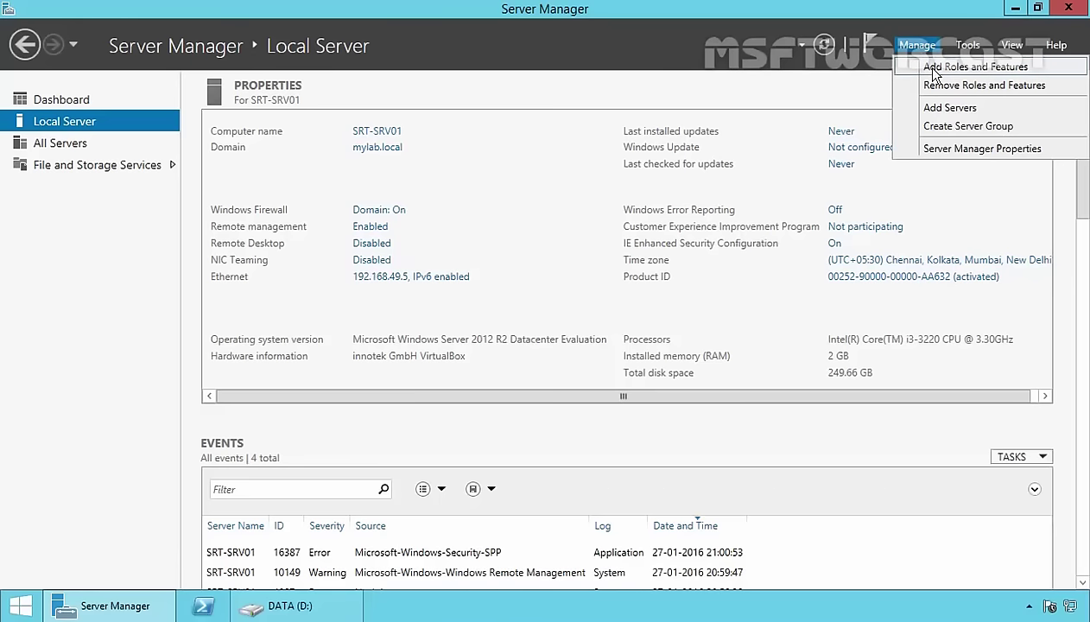
left_click(933, 70)
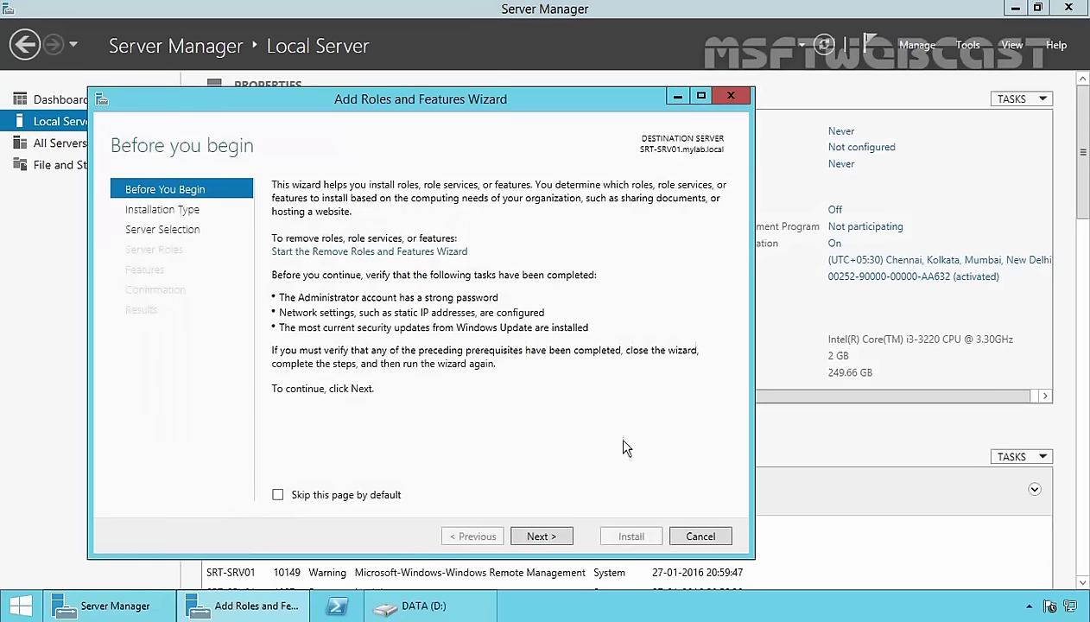
left_click(541, 536)
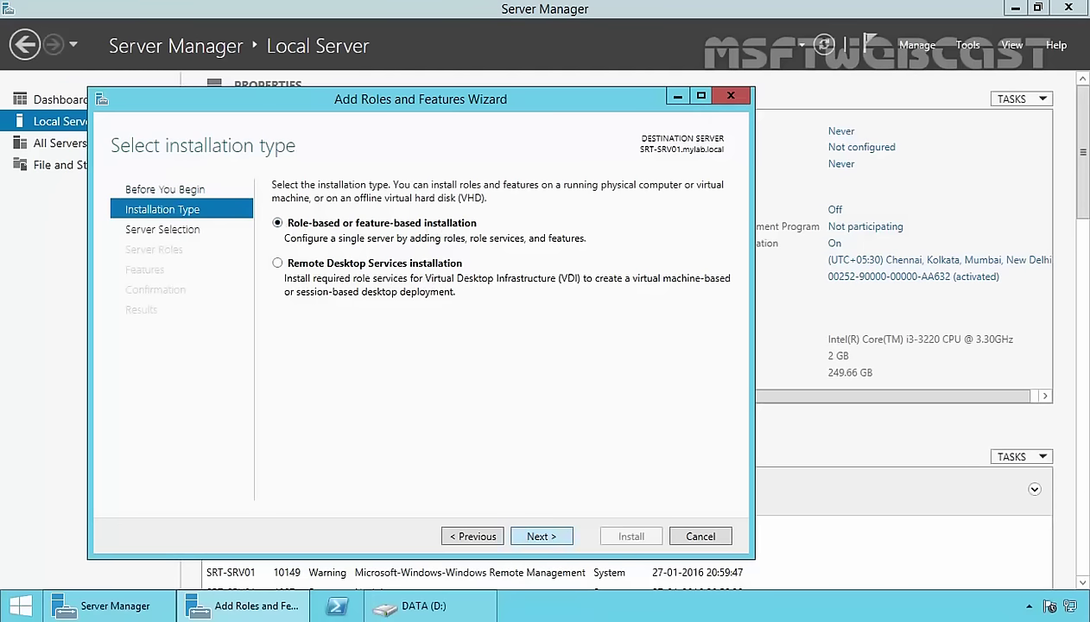
left_click(538, 537)
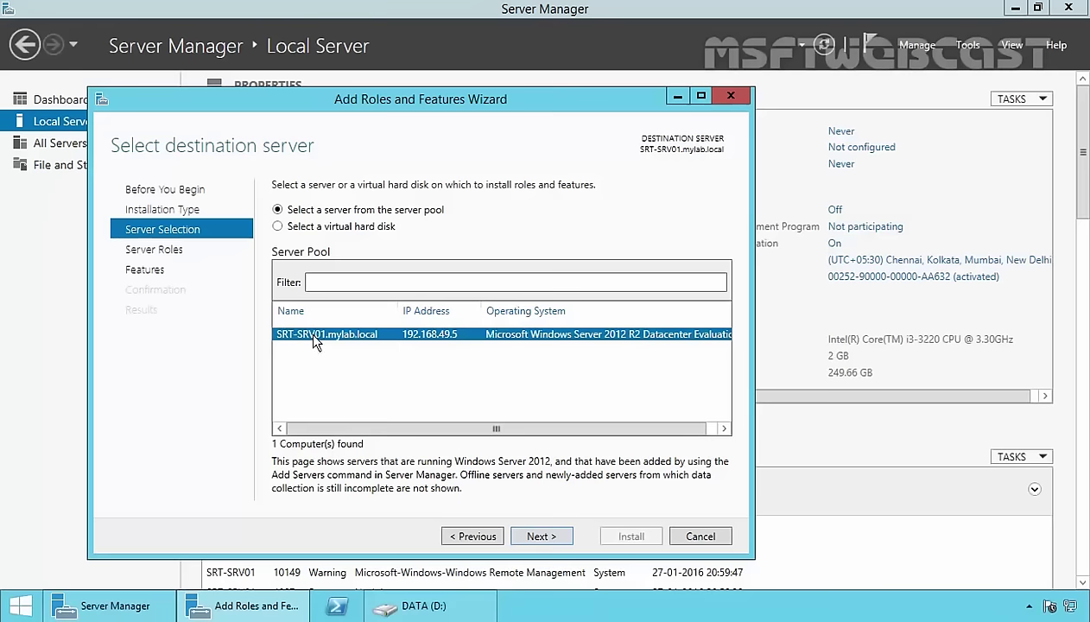
left_click(540, 538)
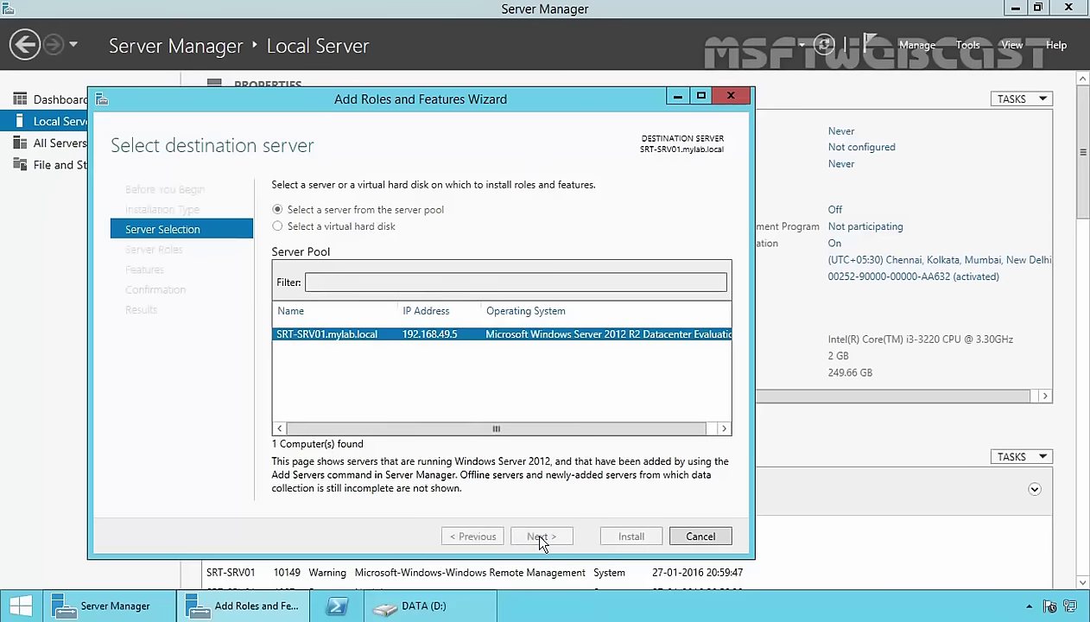
Tick Web Server (IIS), add its IIS Management Console, and continue to features.
left_click_drag(536, 360, 538, 444)
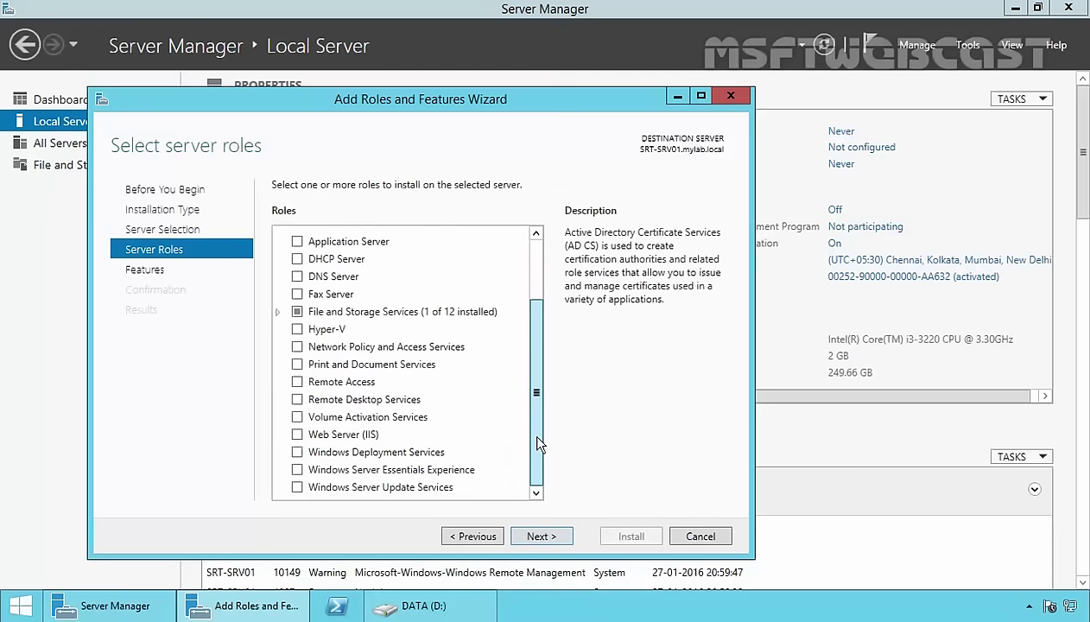
left_click(355, 434)
left_click(300, 438)
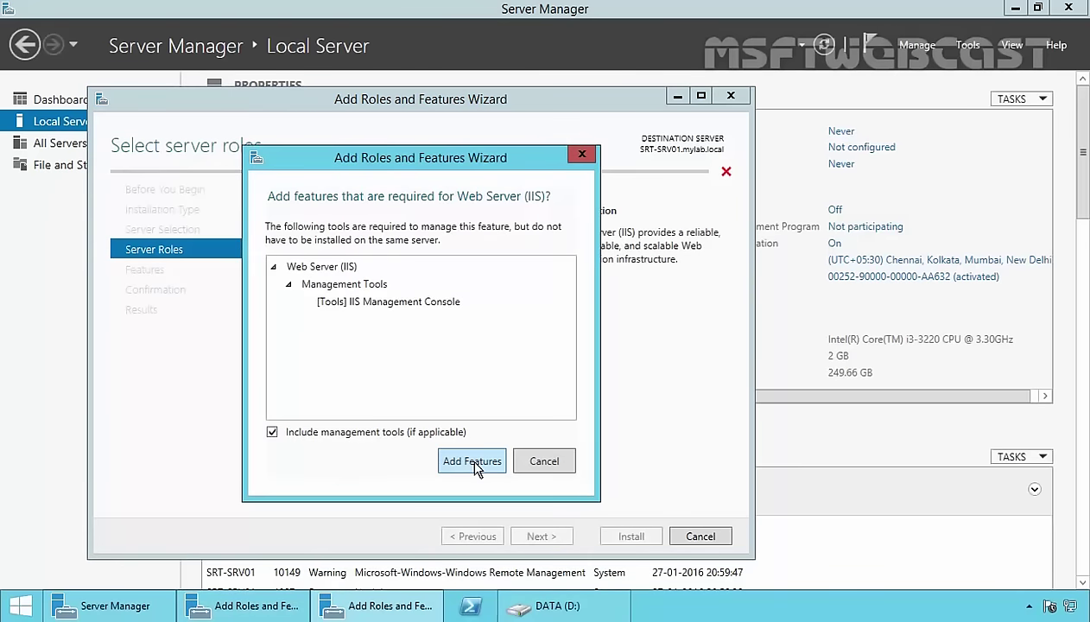
left_click(472, 461)
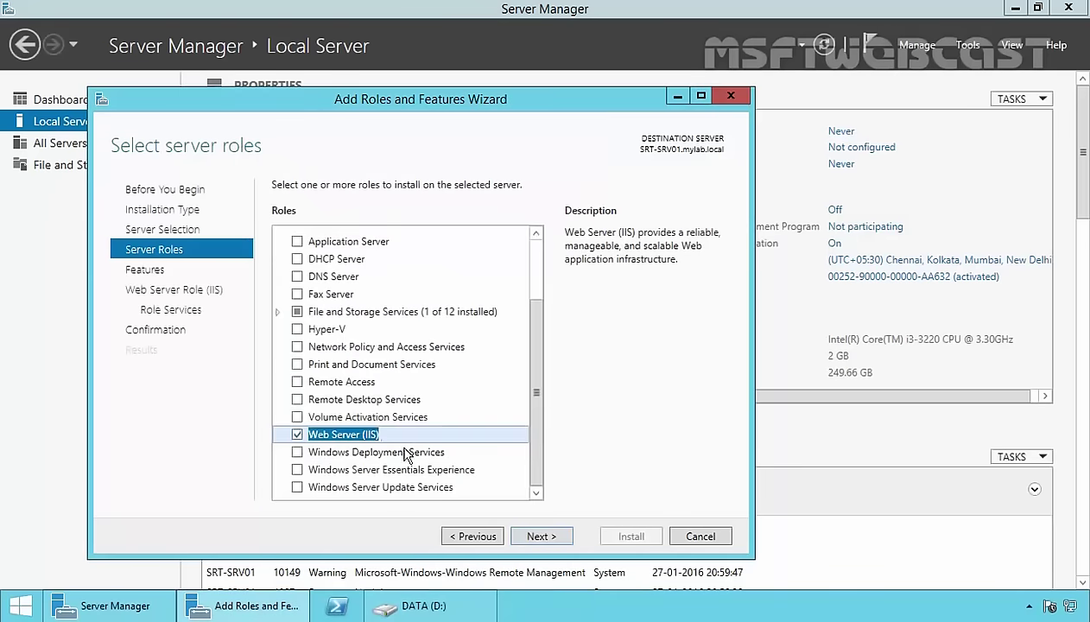
left_click(551, 537)
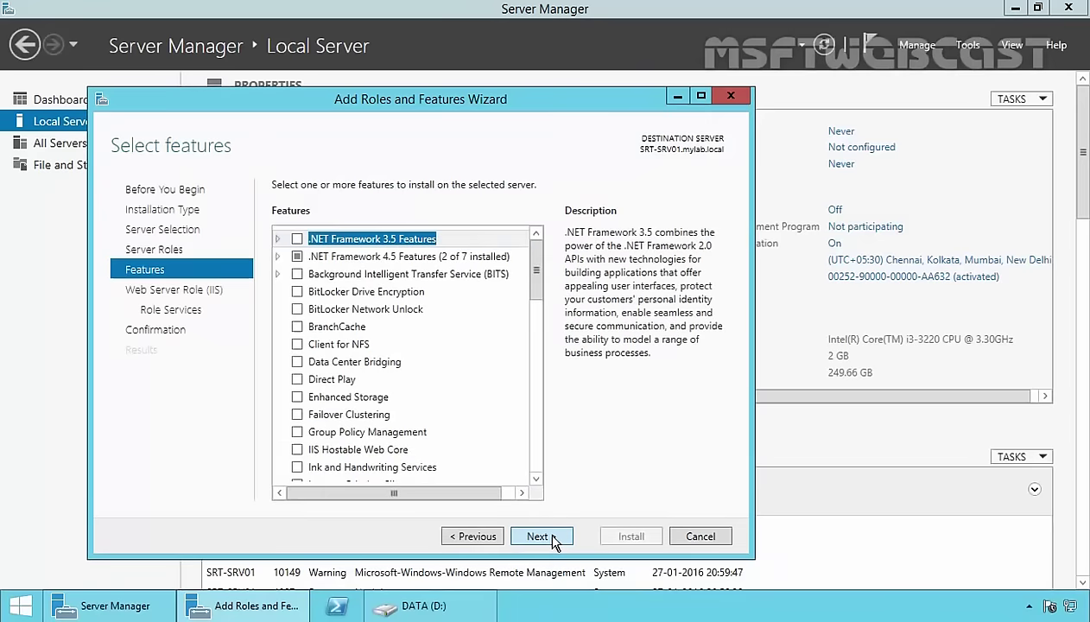
Include FTP Server with FTP Service in the IIS role services and install.
left_click(554, 539)
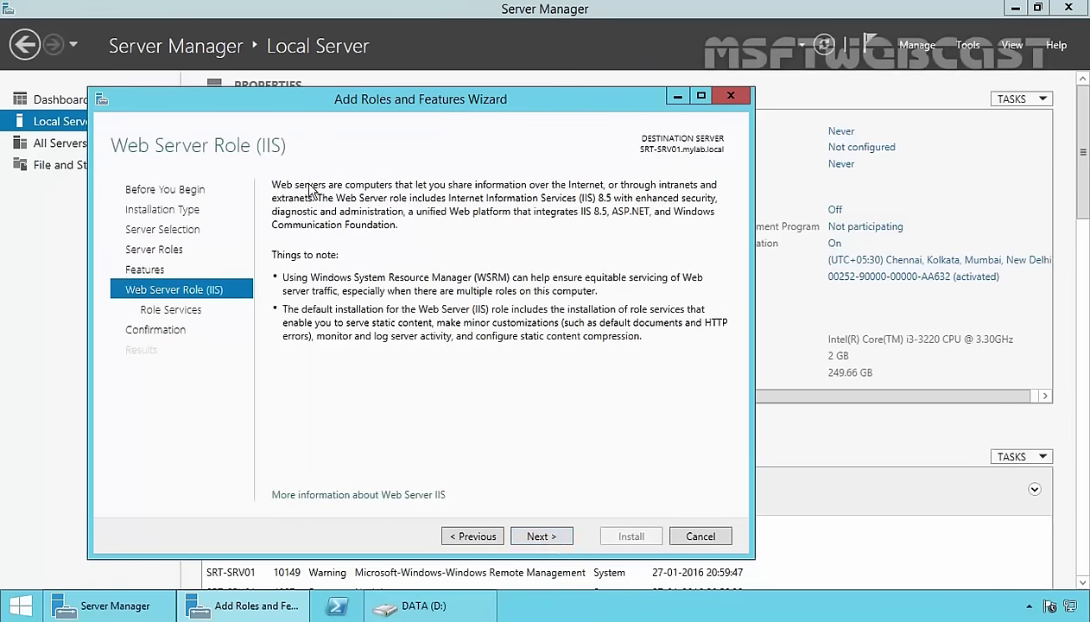
left_click(537, 537)
left_click_drag(536, 270, 534, 406)
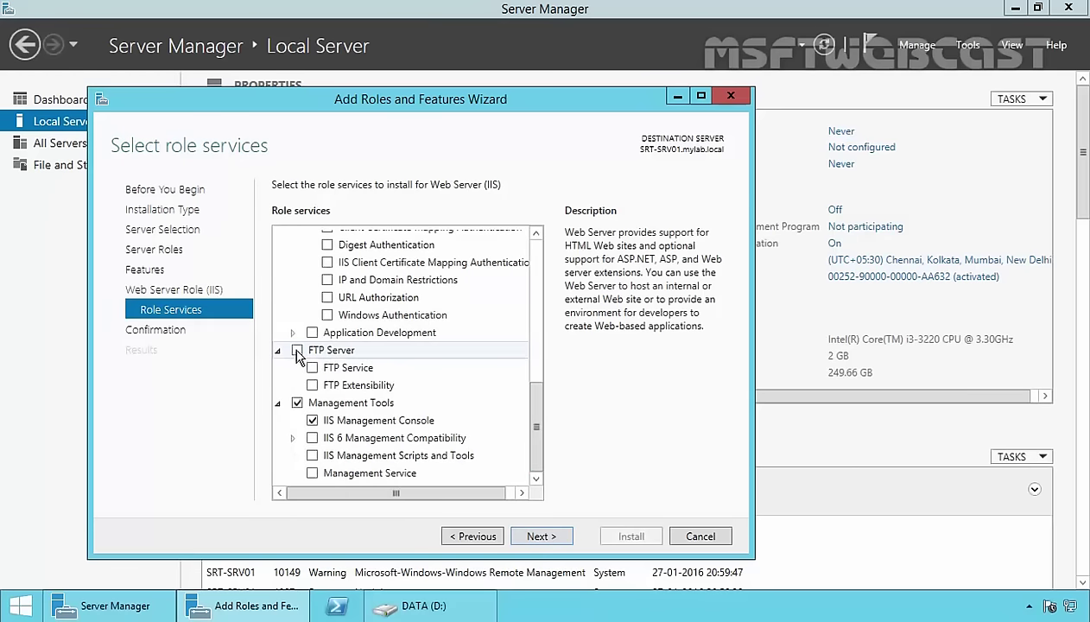
left_click(297, 352)
left_click(350, 370)
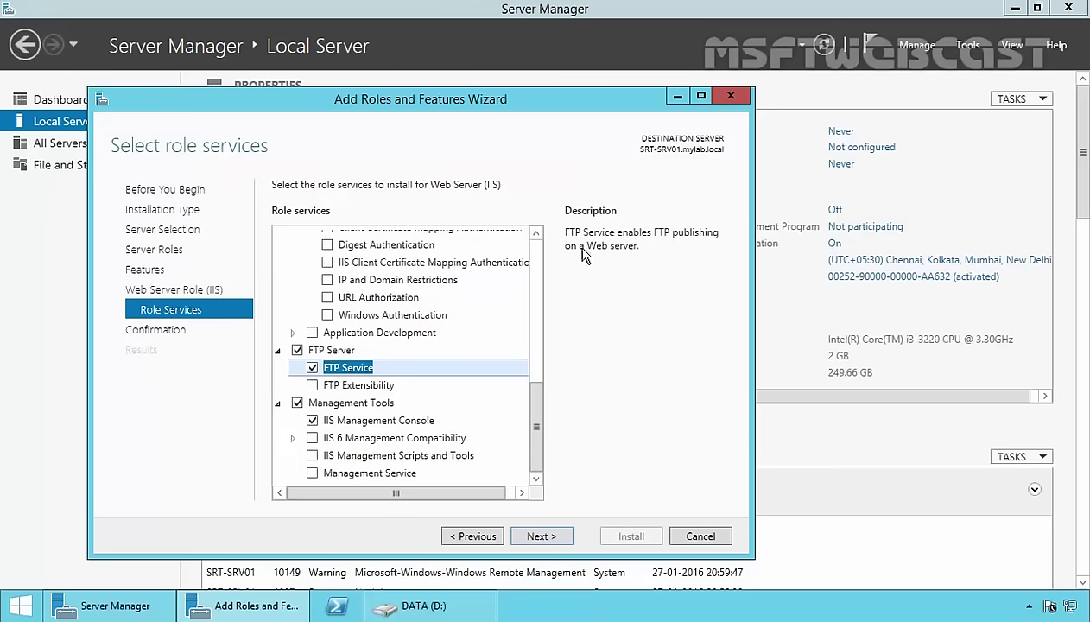
left_click(541, 537)
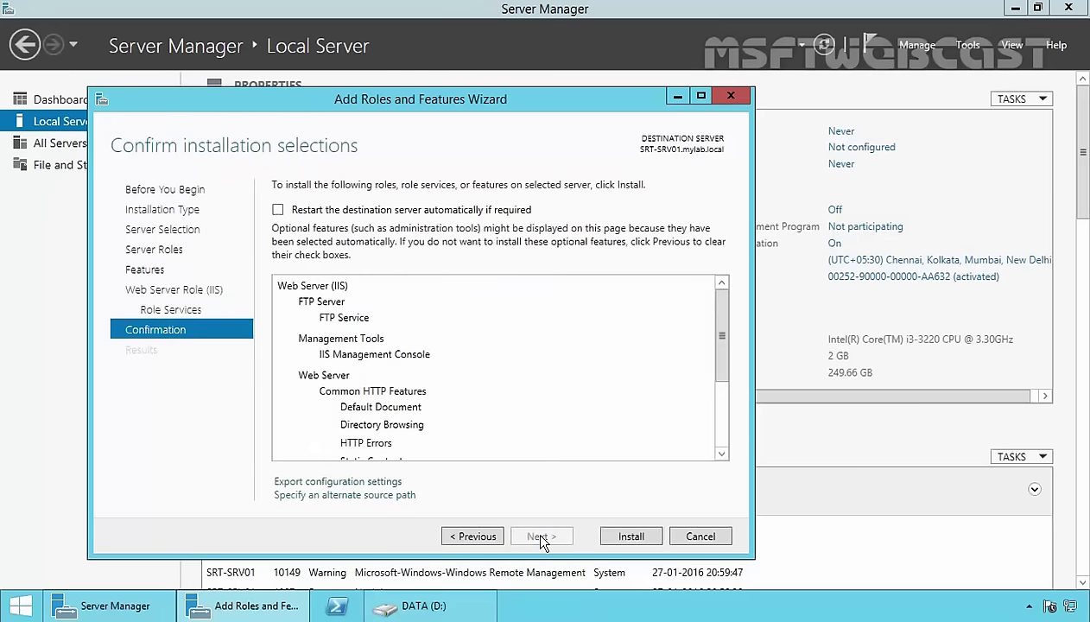
left_click(631, 537)
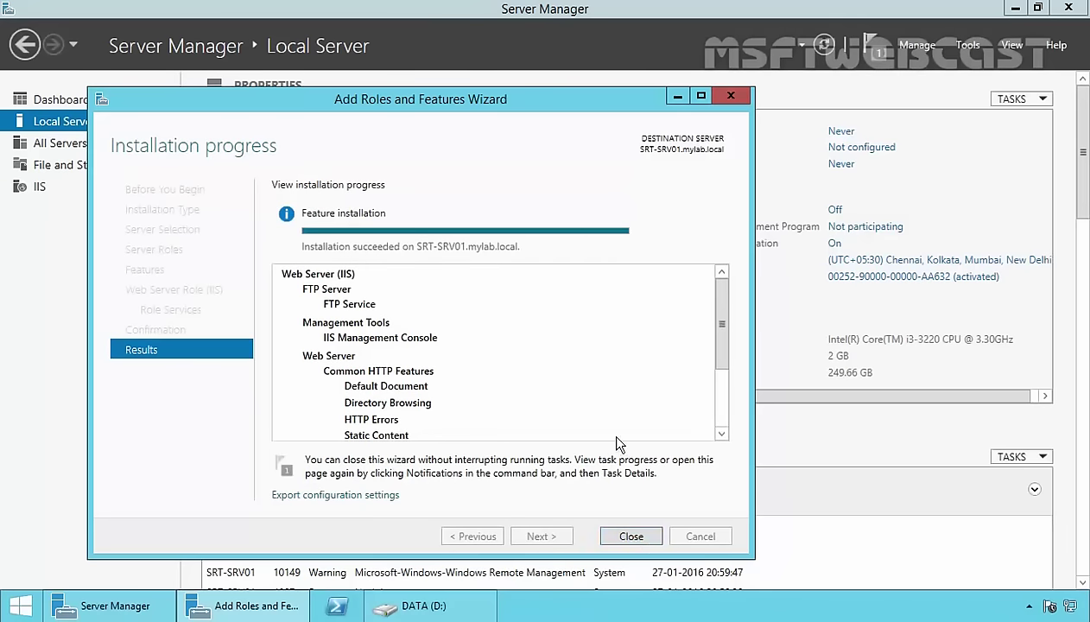
Close the installation wizard, the DATA (D:) window and Server Manager.
left_click(621, 536)
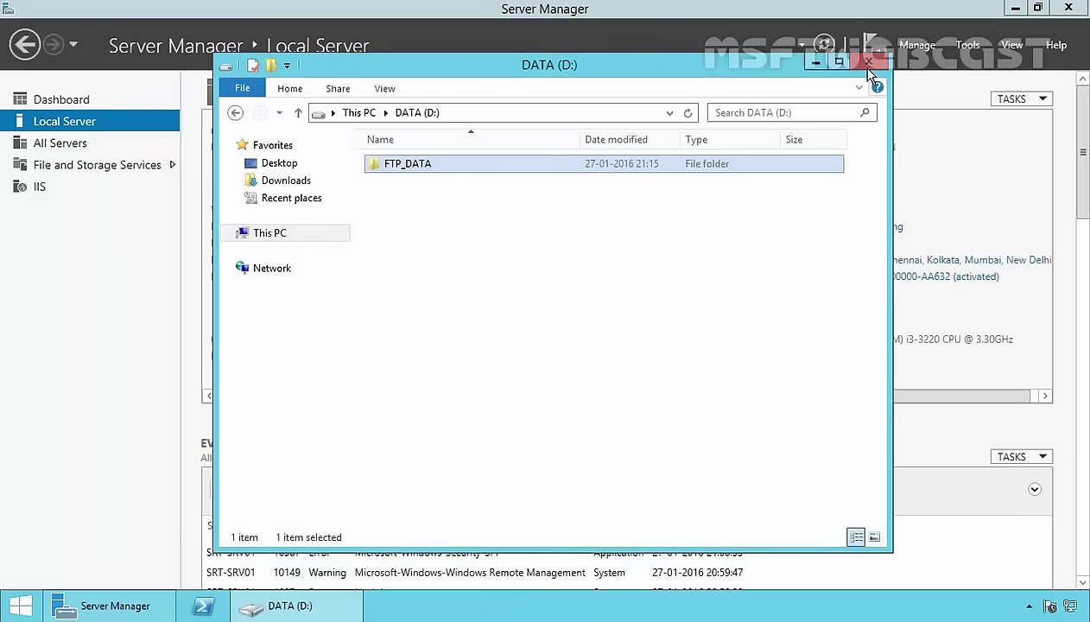
left_click(870, 77)
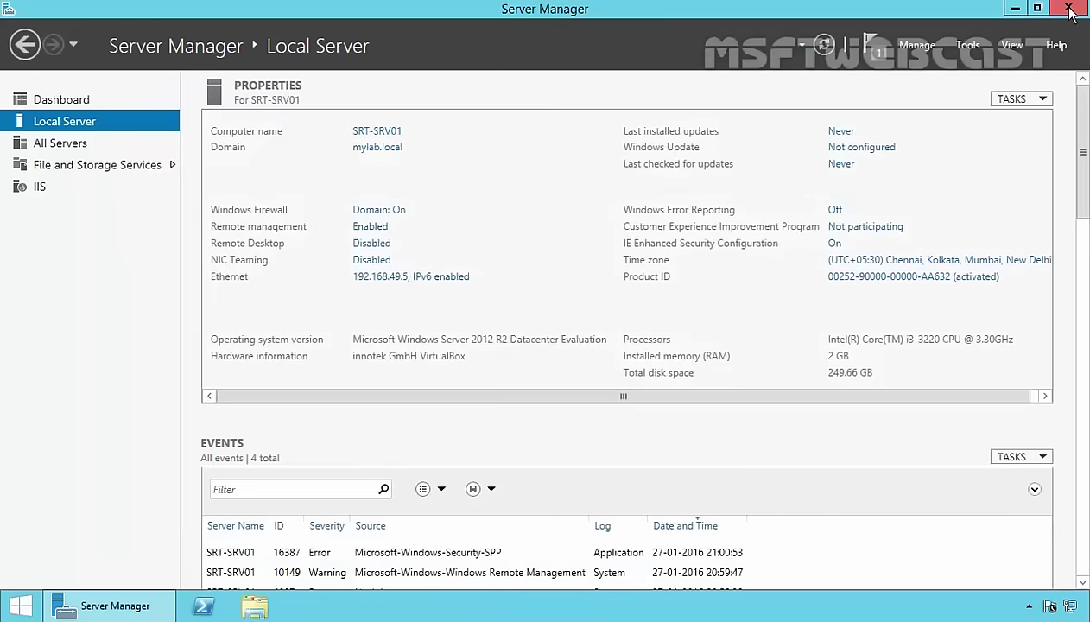
left_click(1069, 7)
Restart the server with a shutdown reason and sign back in as administrator.
right_click(24, 603)
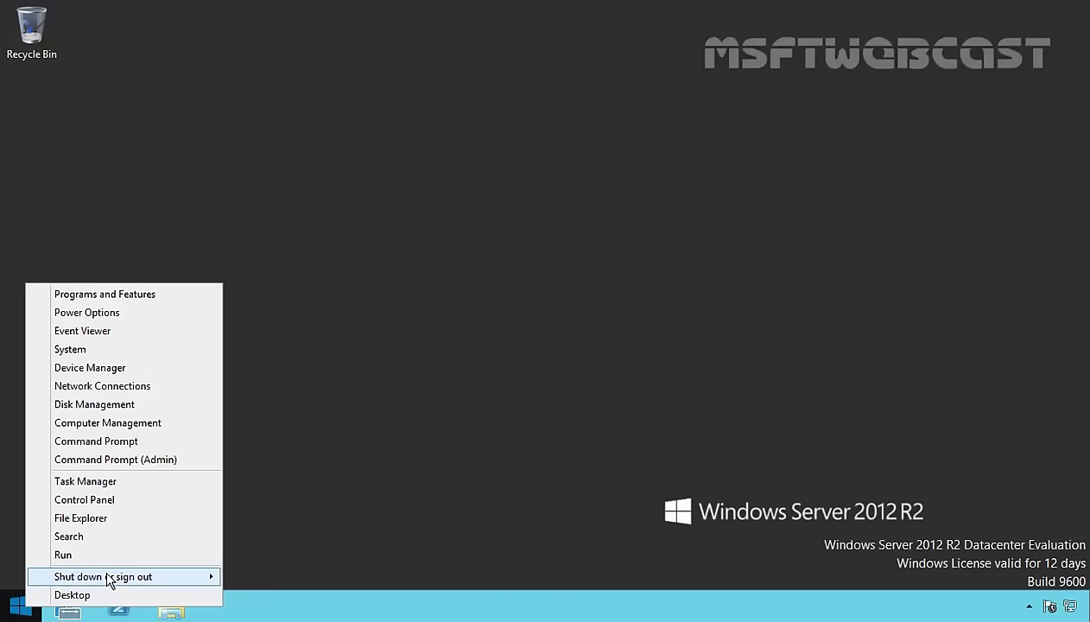
mouse_move(109, 576)
left_click(280, 576)
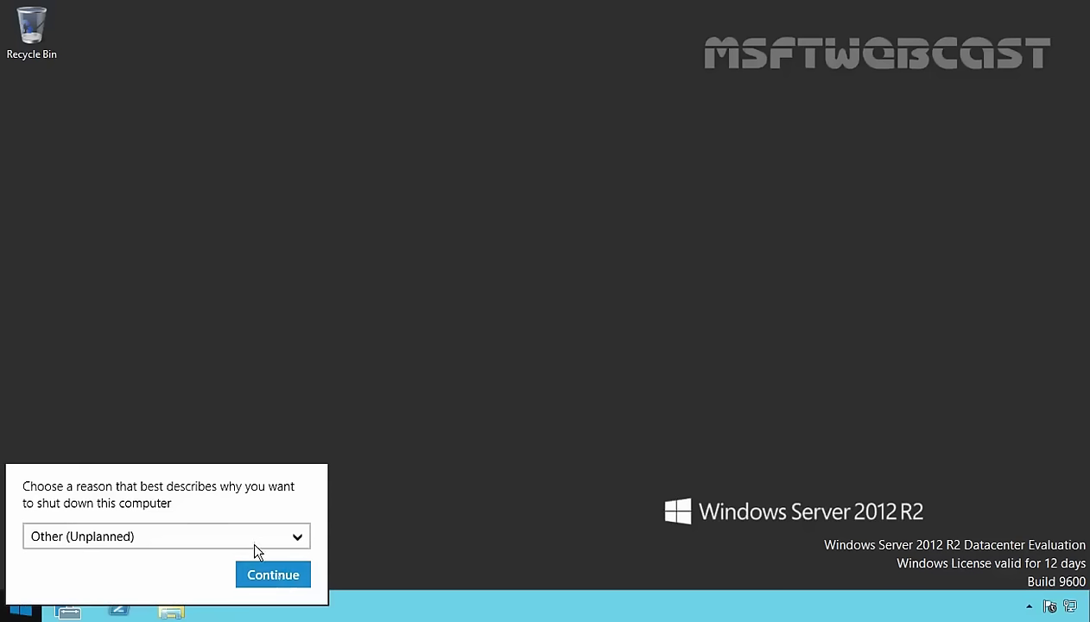
left_click(200, 541)
left_click(97, 369)
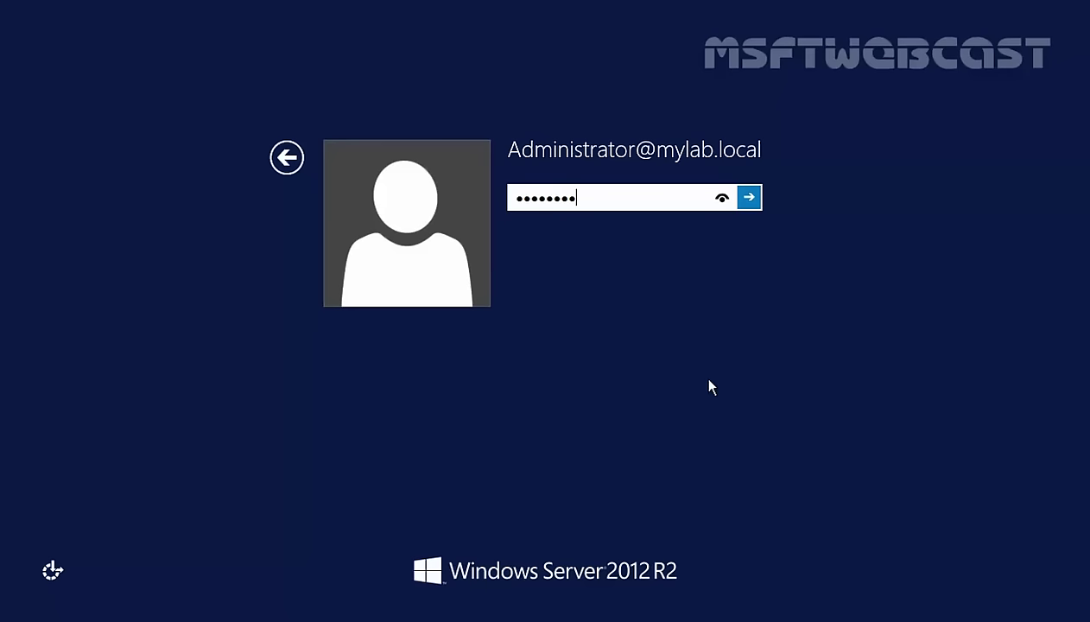
key("Return")
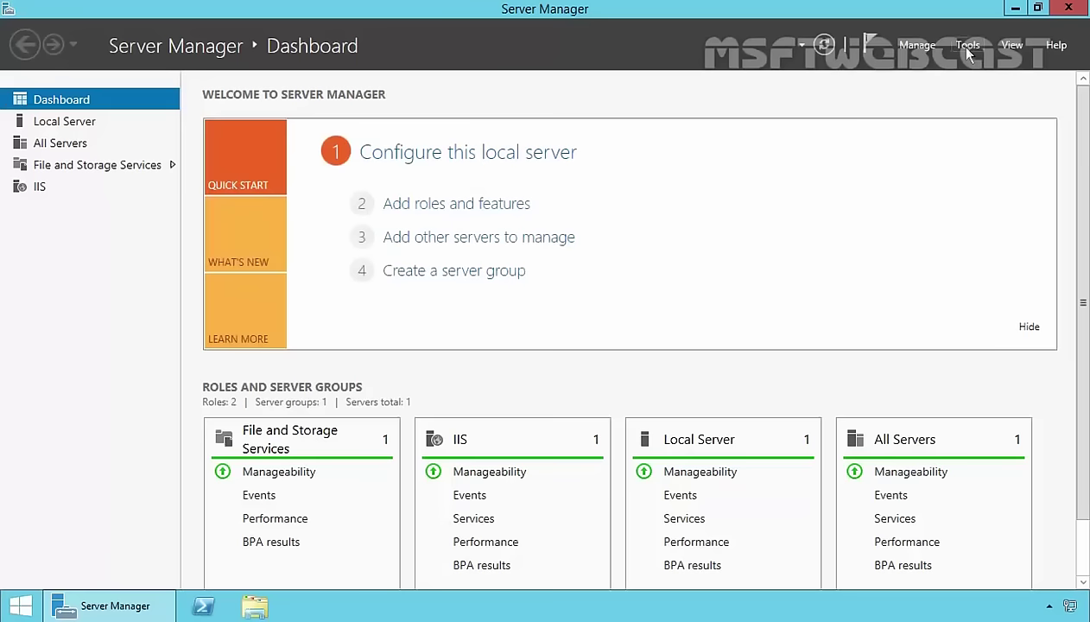
Launch IIS Manager on SRT-SRV01 and decline the Web Platform components prompt.
left_click(967, 45)
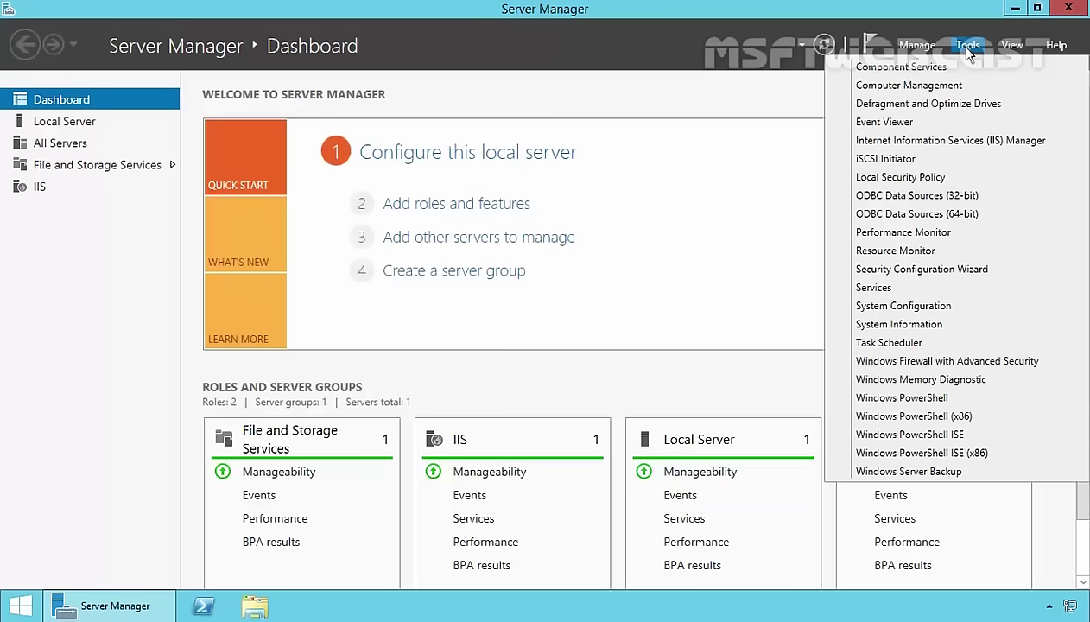
left_click(988, 141)
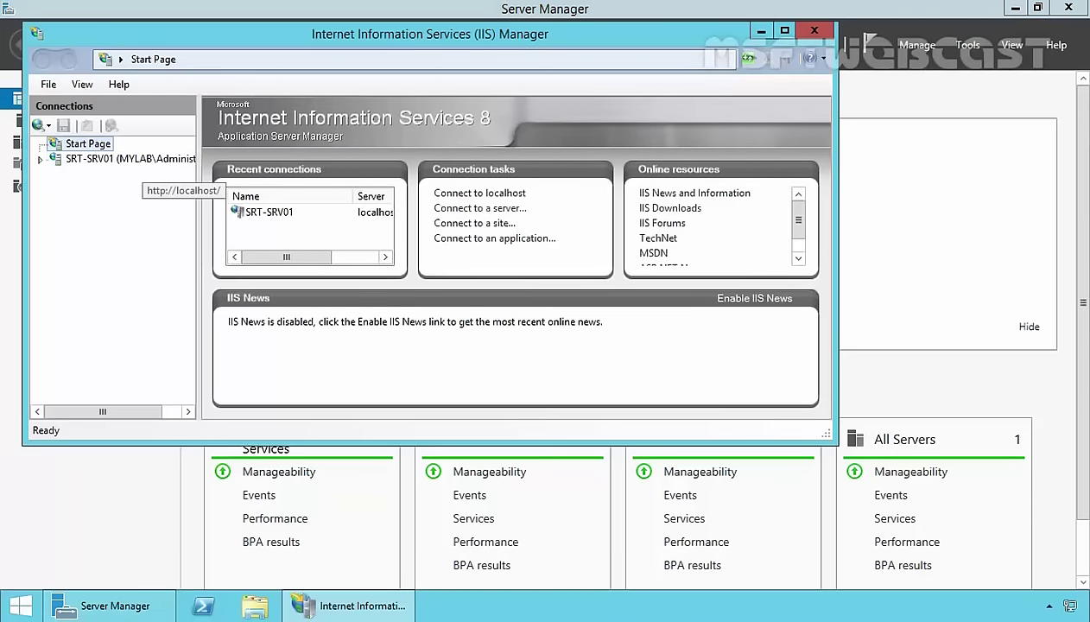
left_click(78, 161)
left_click(457, 289)
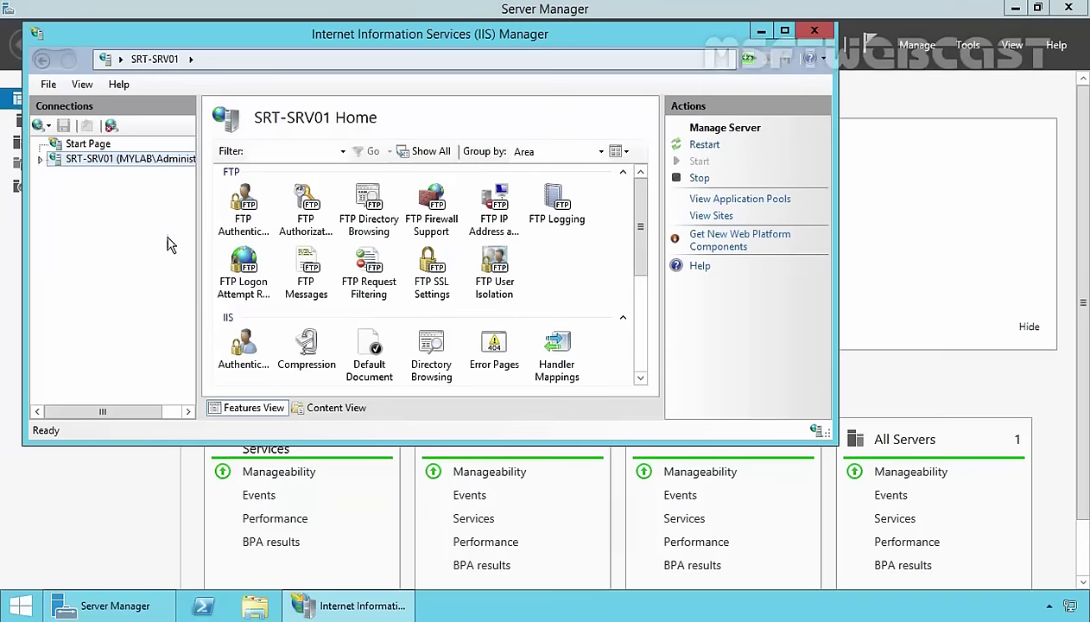
Expand Sites to show Default Web Site and start Add FTP Site from Sites.
left_click(41, 160)
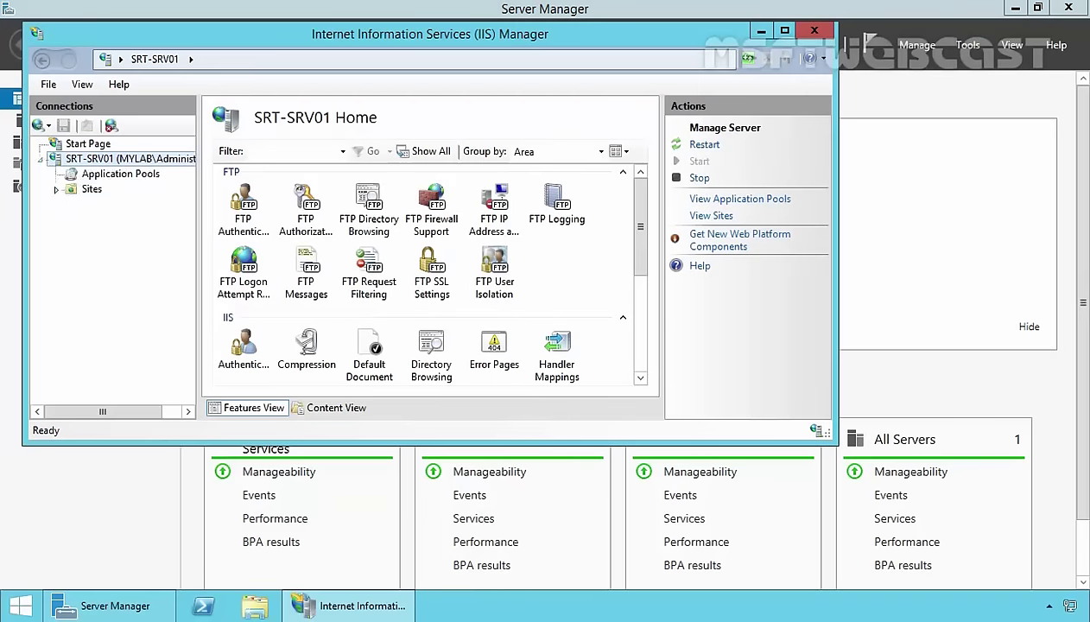
left_click(91, 189)
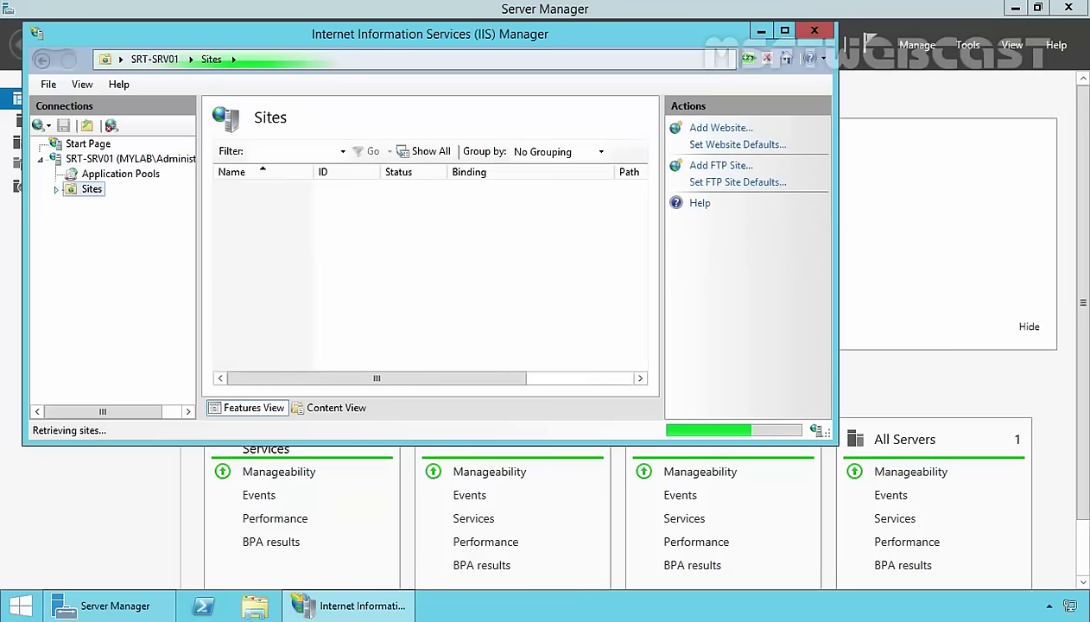
left_click(56, 191)
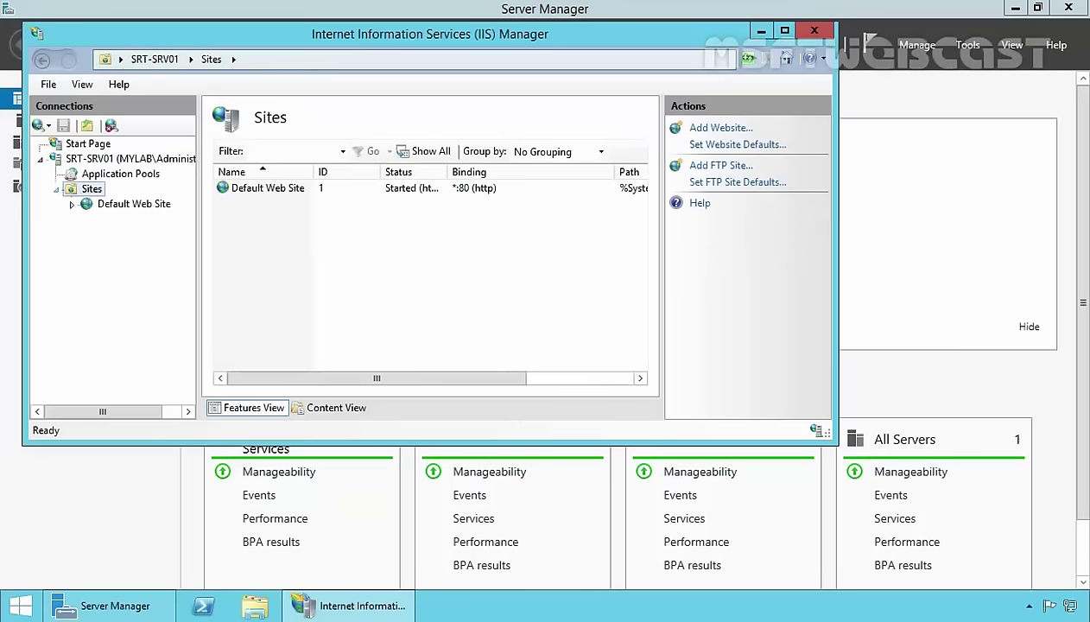
right_click(87, 197)
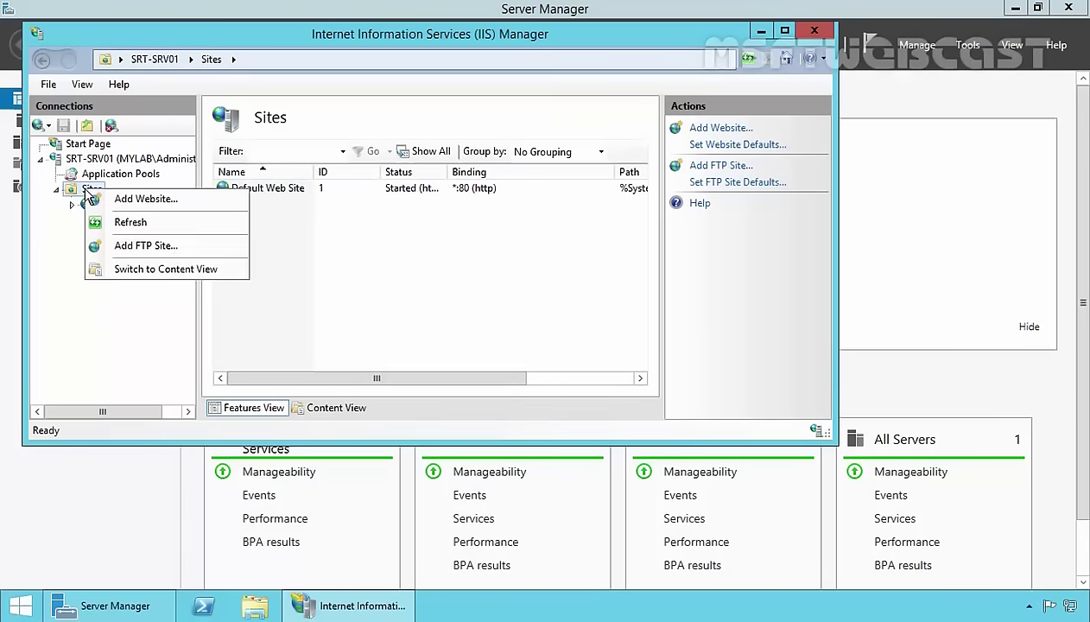
left_click(127, 248)
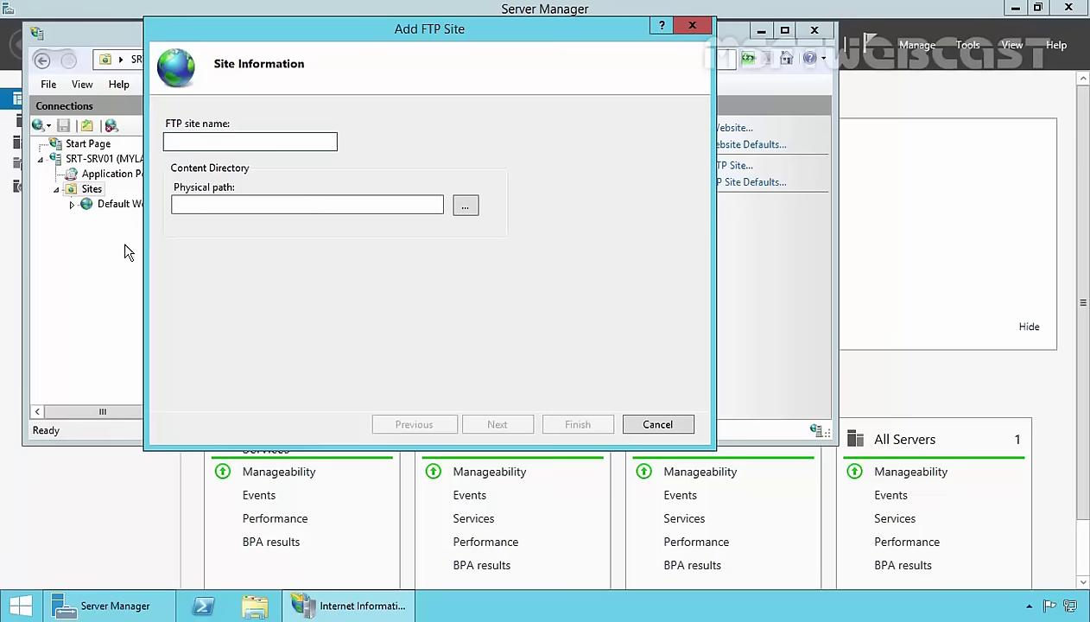
Enter site name MYLAB_FTP, browse to DATA (D:) > FTP_DATA as the path, and continue.
type("MYLAB_FTP")
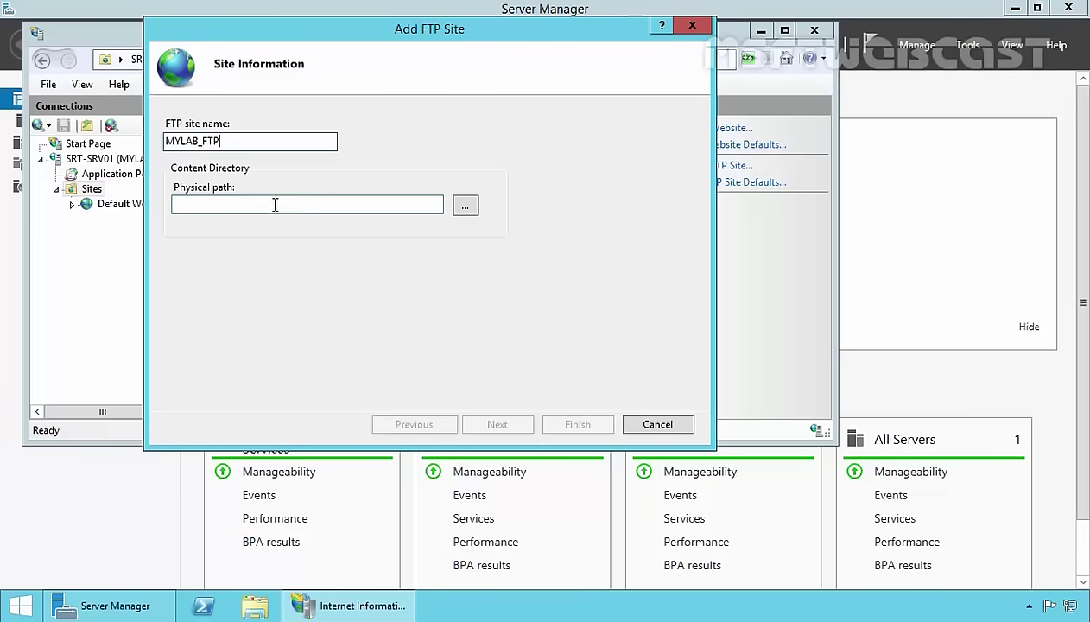
left_click(466, 207)
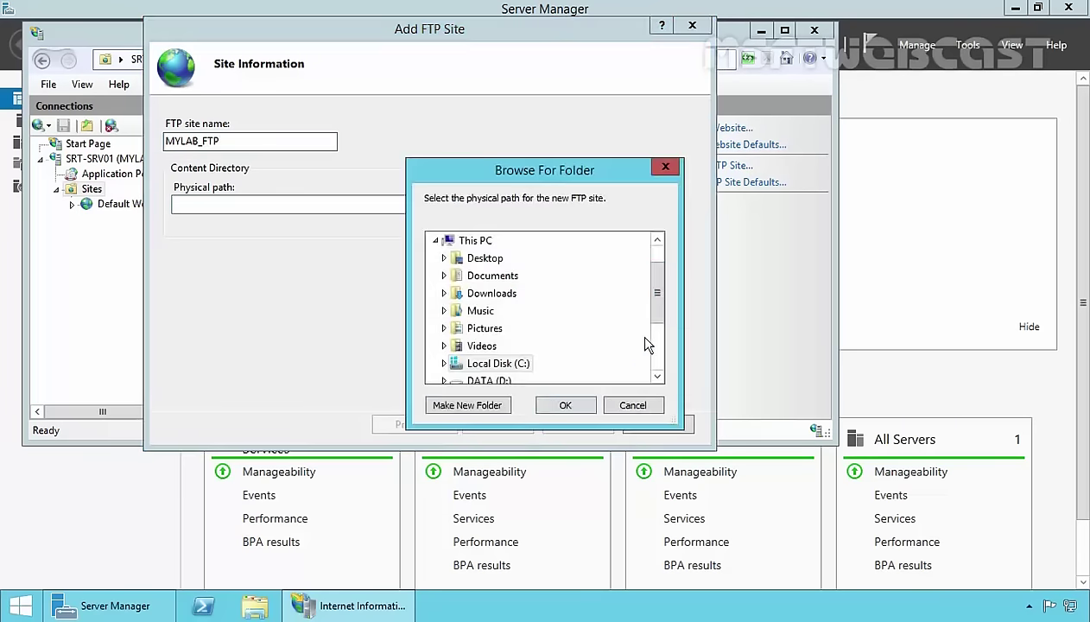
scroll(658, 328, "down", 2)
left_click(486, 294)
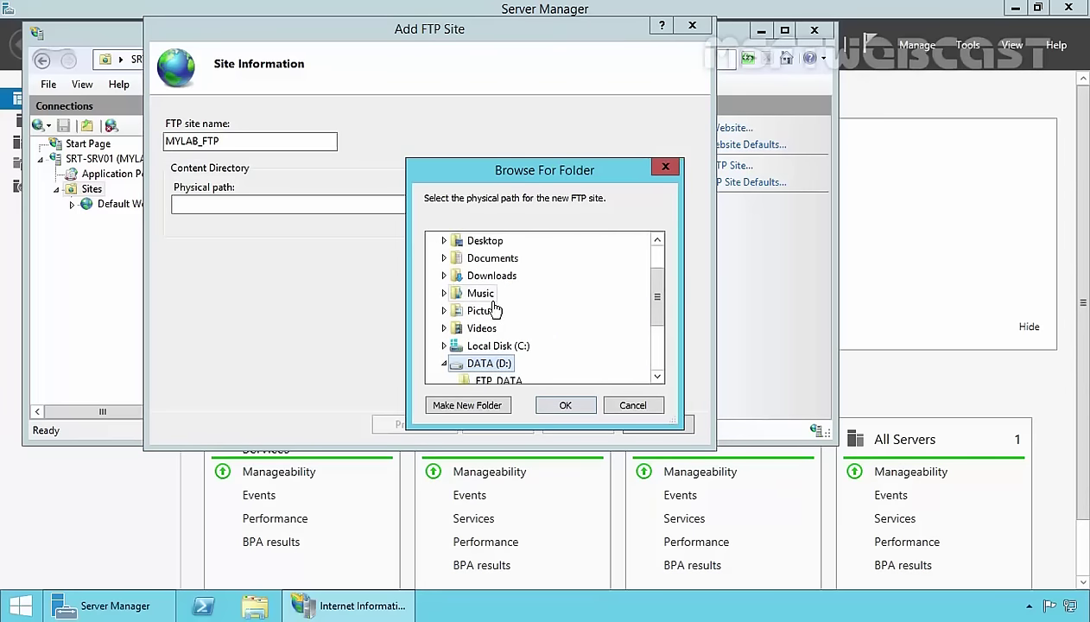
left_click(498, 329)
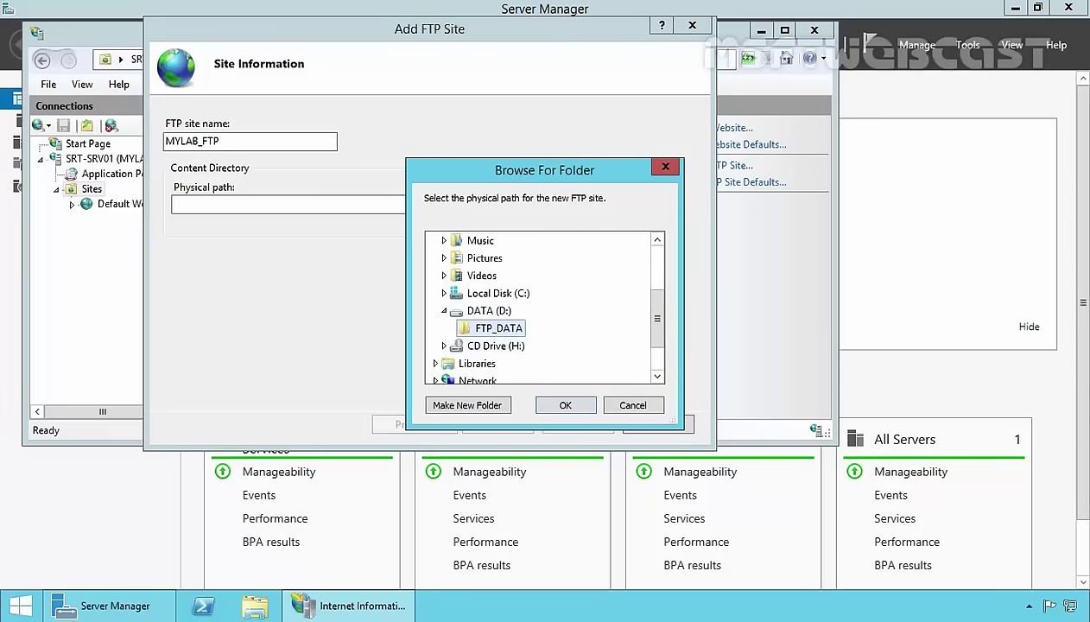
left_click(565, 405)
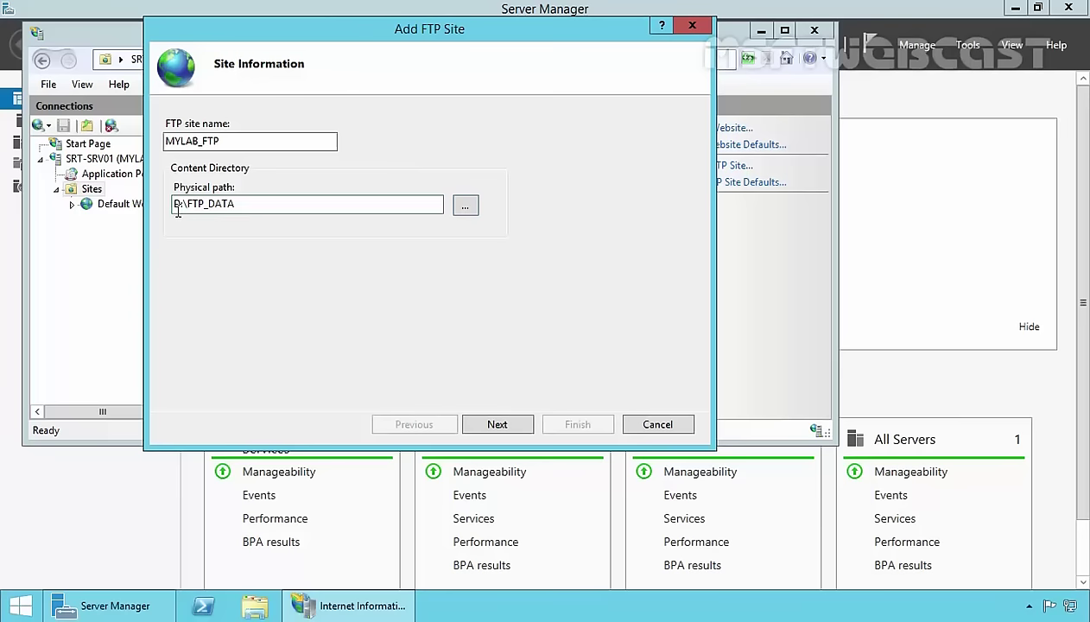
left_click(499, 424)
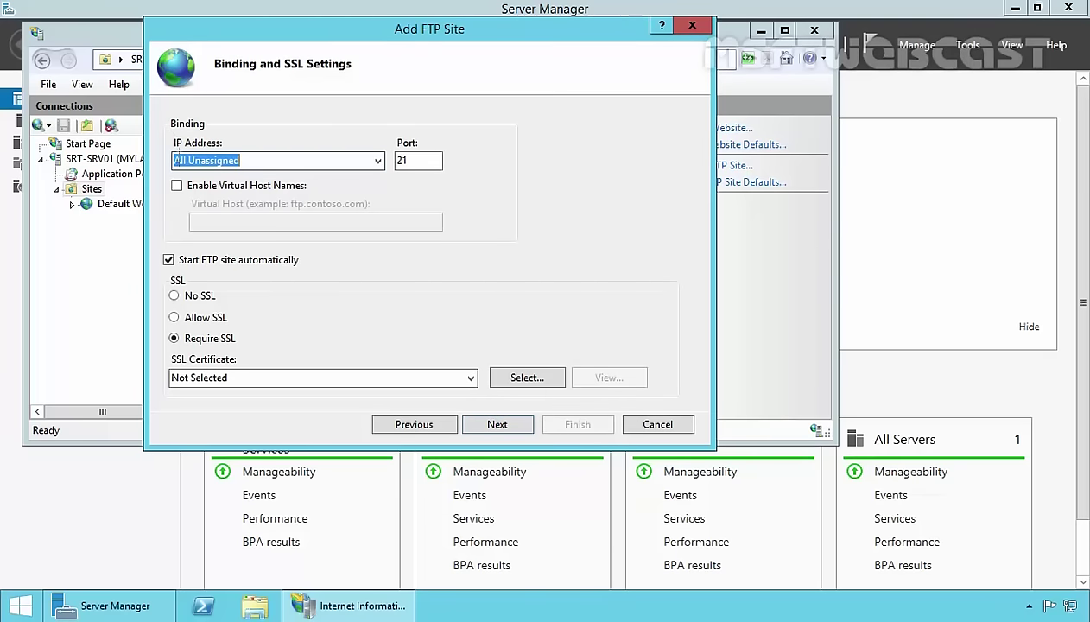
Bind MYLAB_FTP to IP 192.168.49.5 on port 21 with No SSL, then continue.
left_click(378, 161)
left_click(246, 190)
left_click(181, 298)
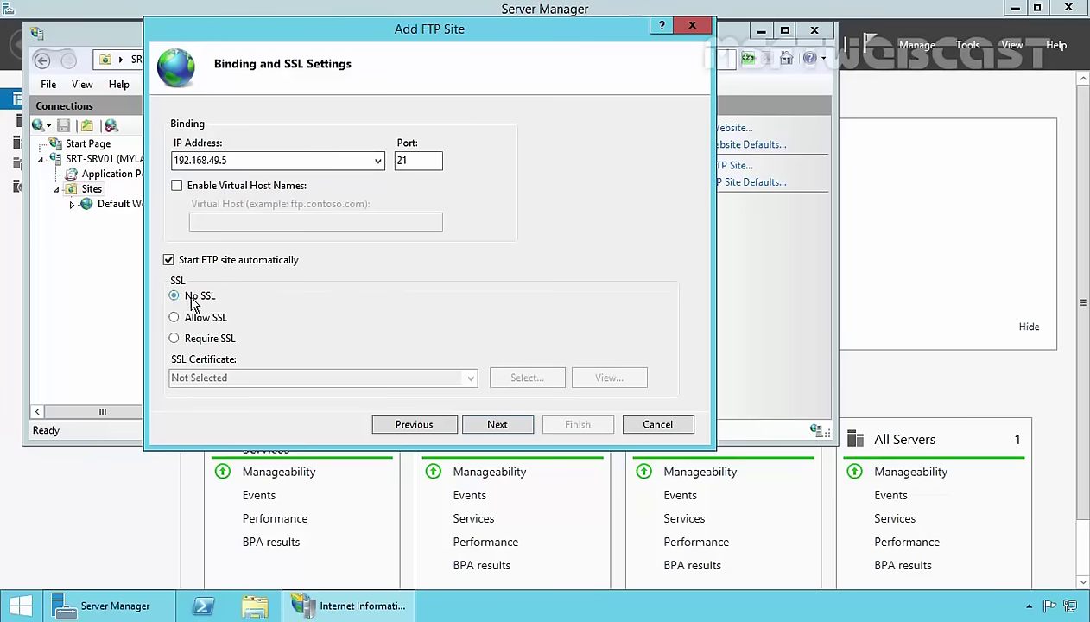
left_click(500, 425)
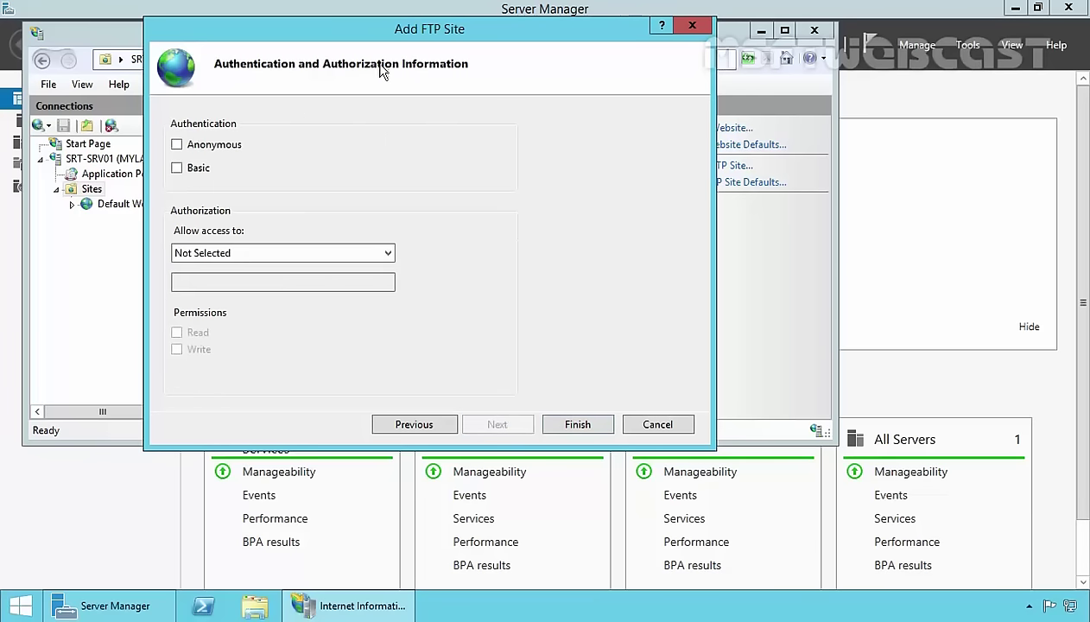
Enable Basic authentication and limit access to the FTP_Users group.
left_click(178, 169)
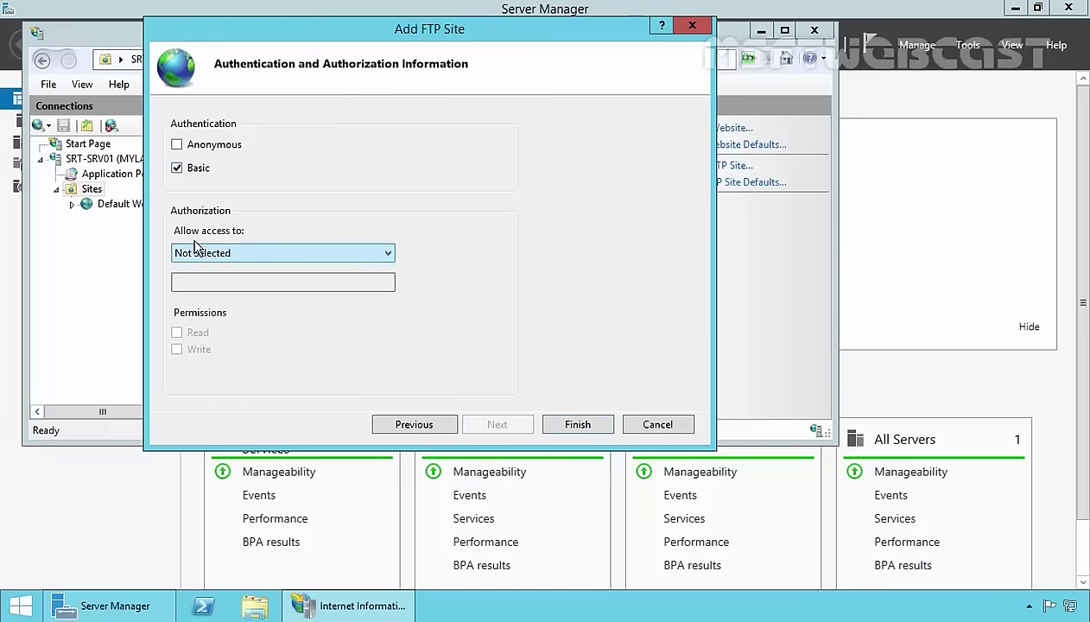
left_click(228, 251)
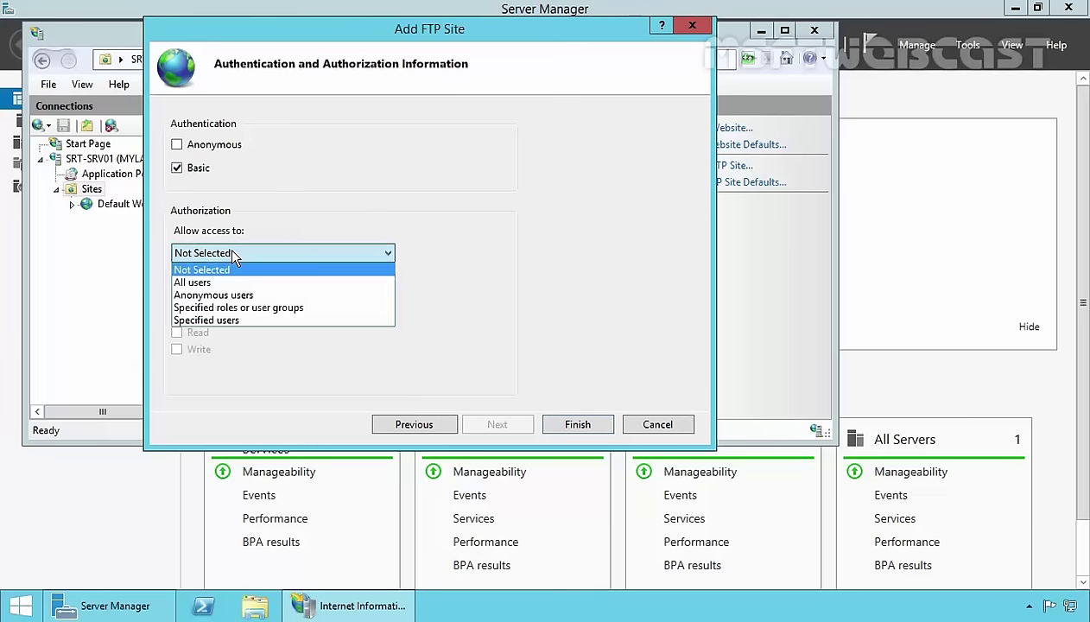
left_click(190, 308)
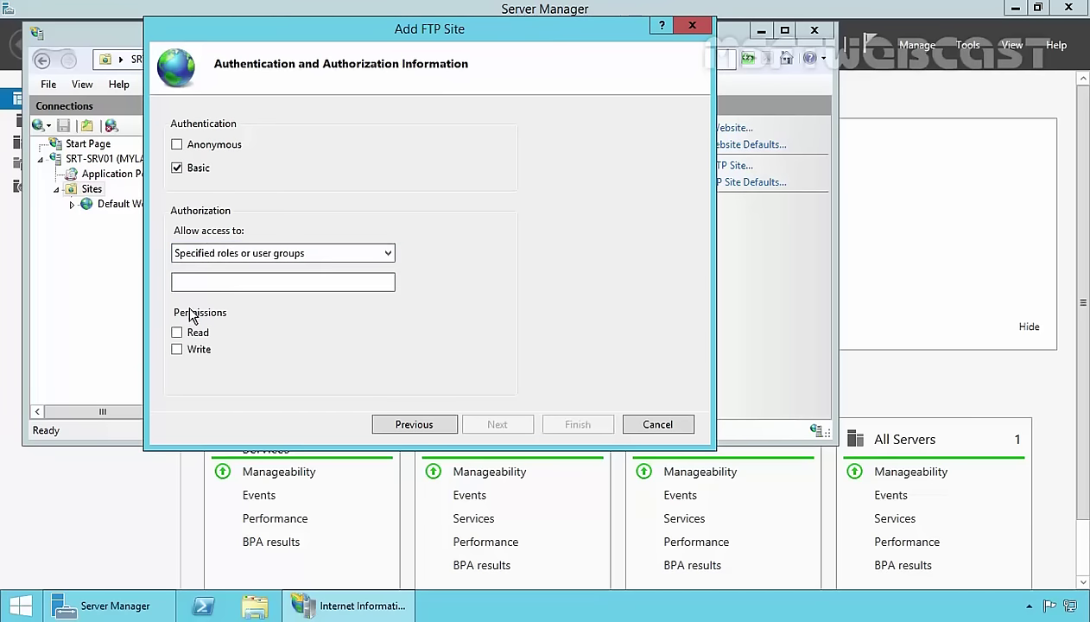
left_click(234, 285)
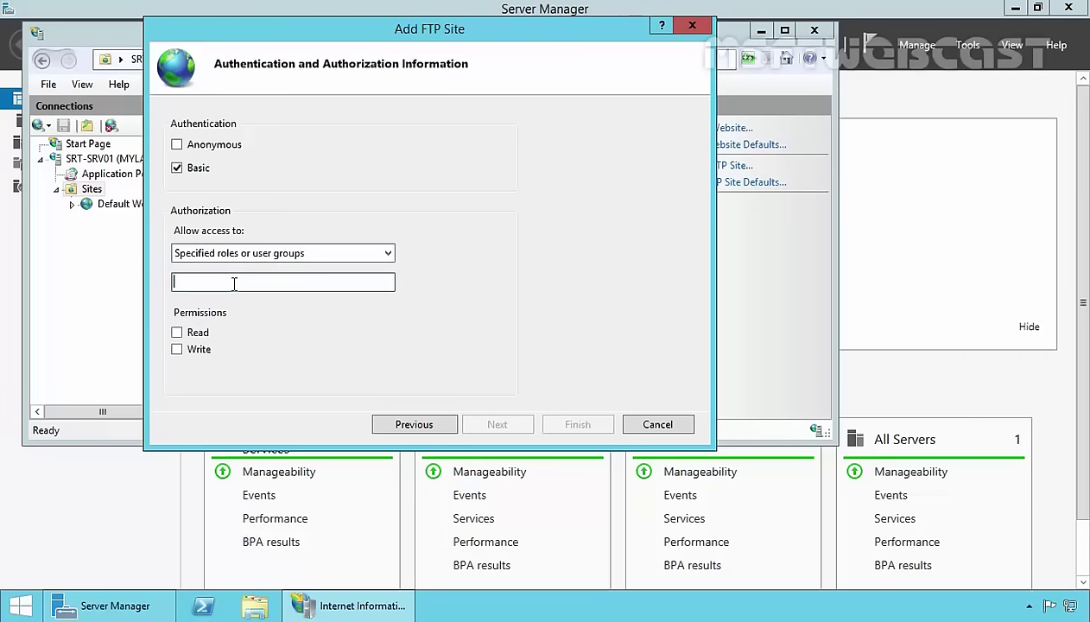
type("FTP_Users")
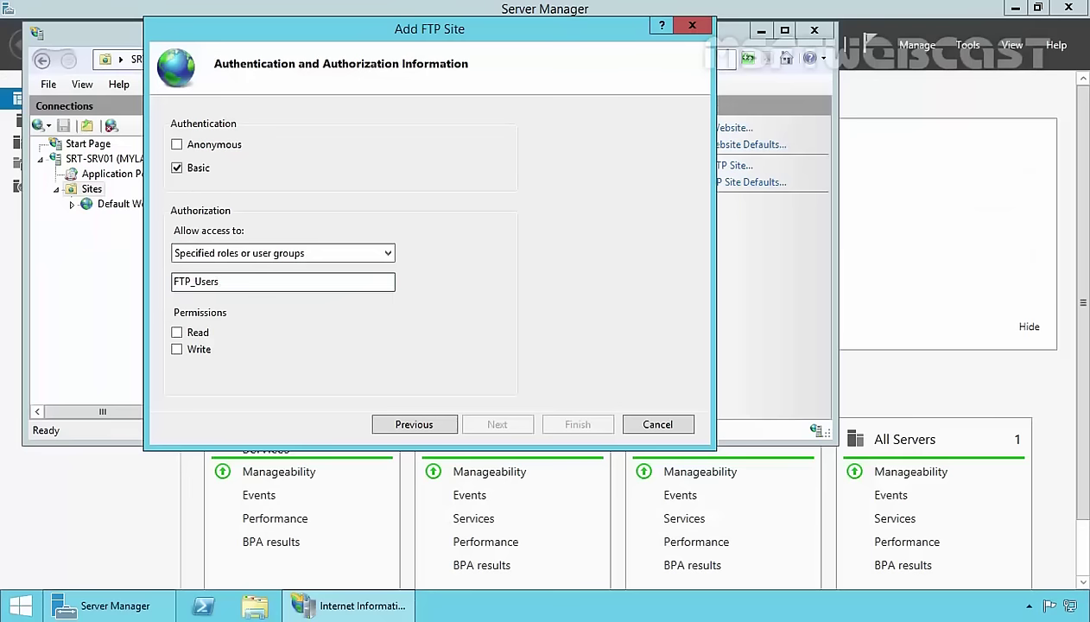
Give FTP_Users Read and Write permissions, finish the wizard, and select MYLAB_FTP.
left_click(177, 333)
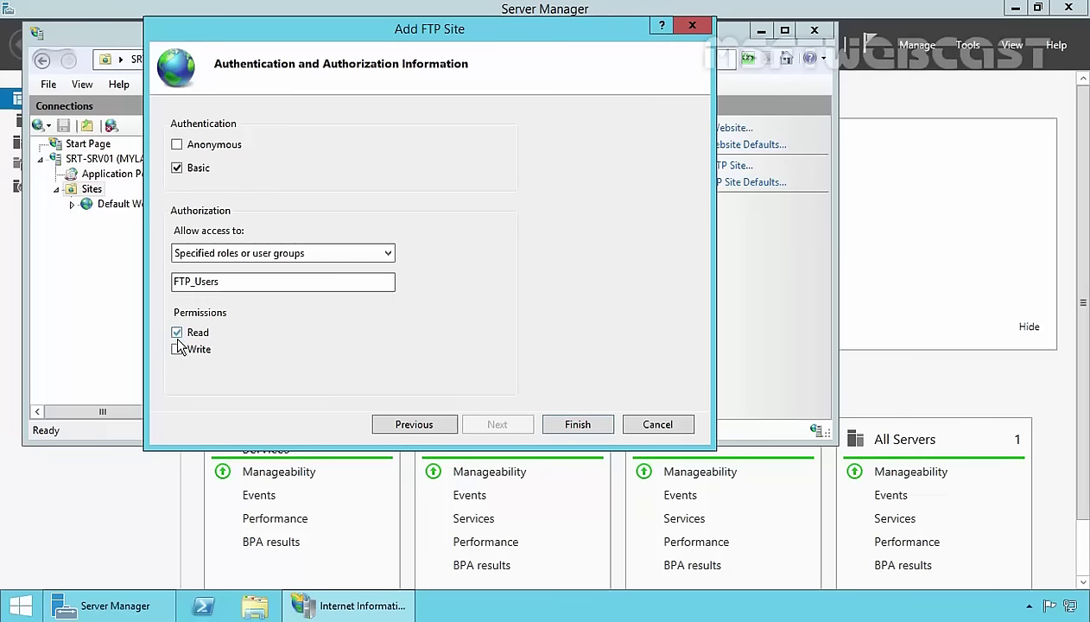
left_click(177, 349)
left_click(577, 425)
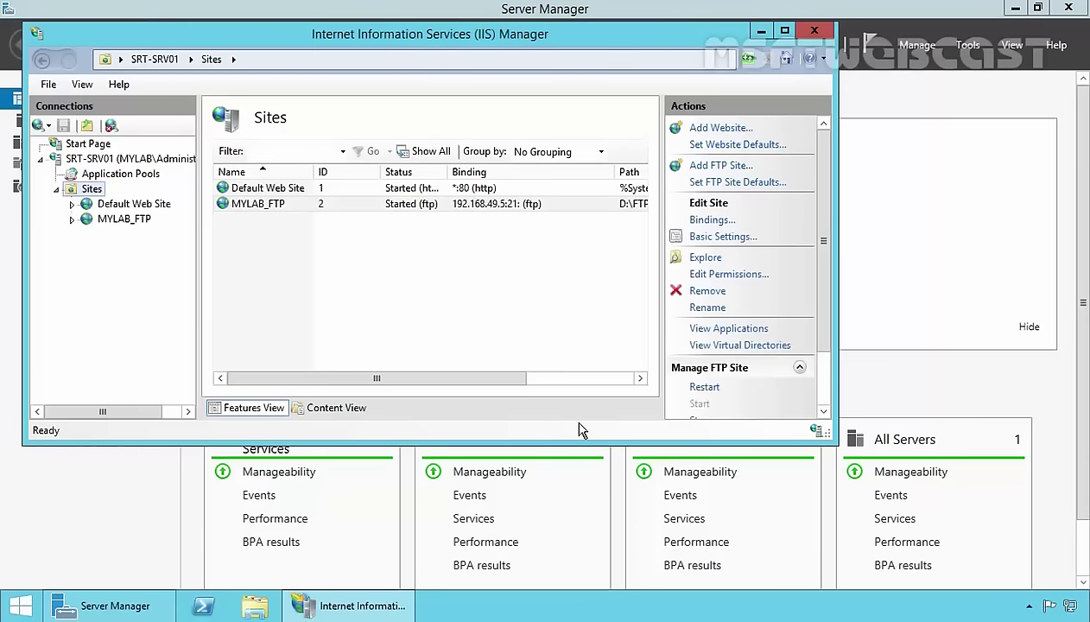
left_click(257, 208)
Minimize IIS Manager and confirm FTP Server is an allowed app in firewall.cpl.
left_click(760, 31)
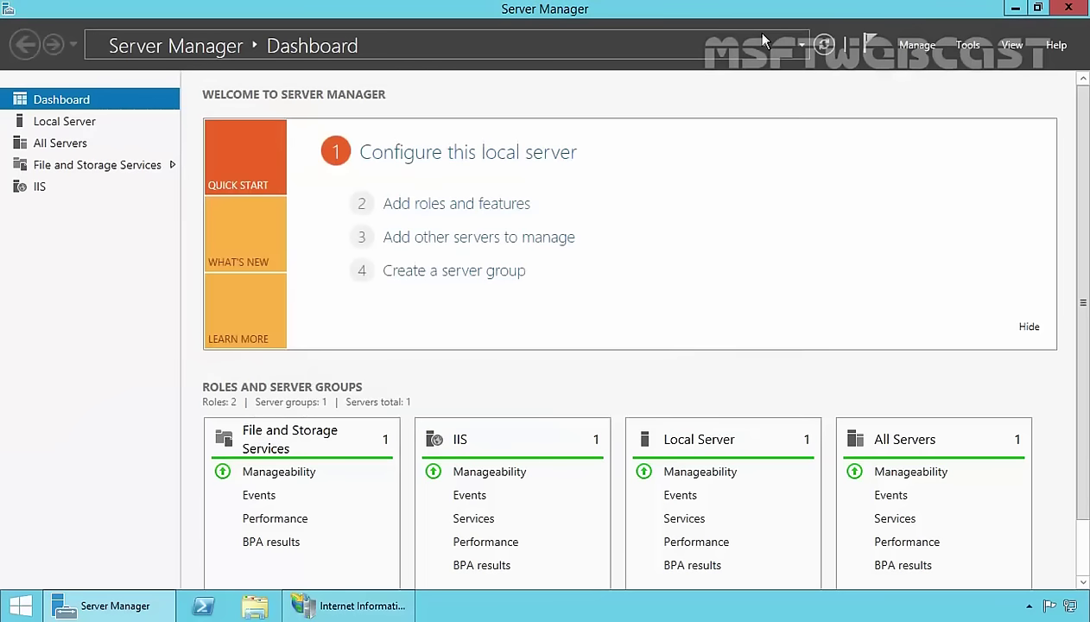
key("super+r")
type("firewall.cpl")
key("Return")
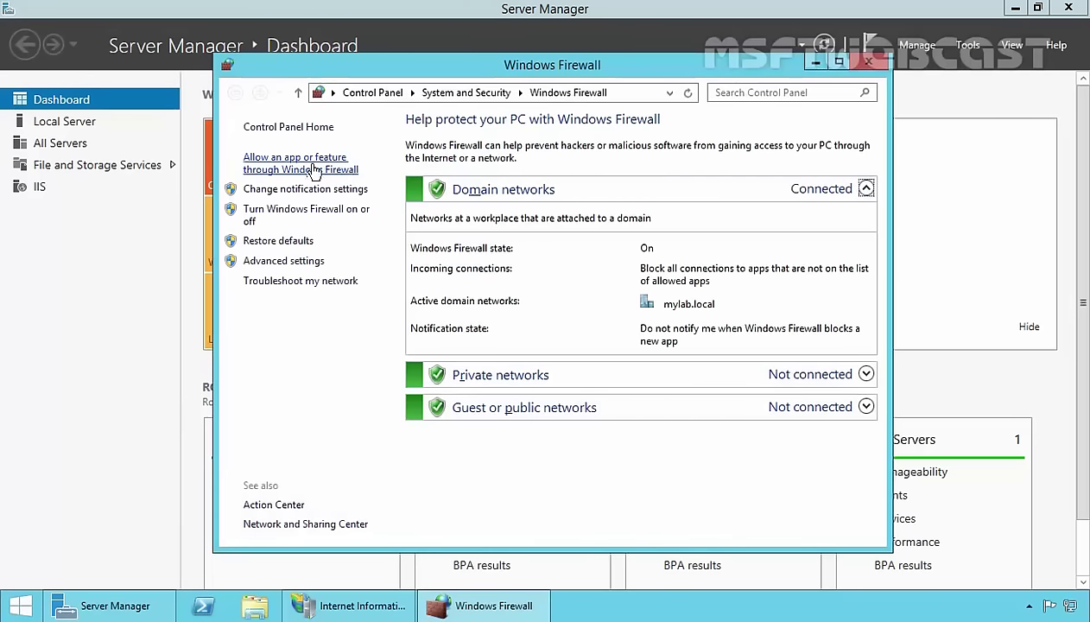
left_click(304, 171)
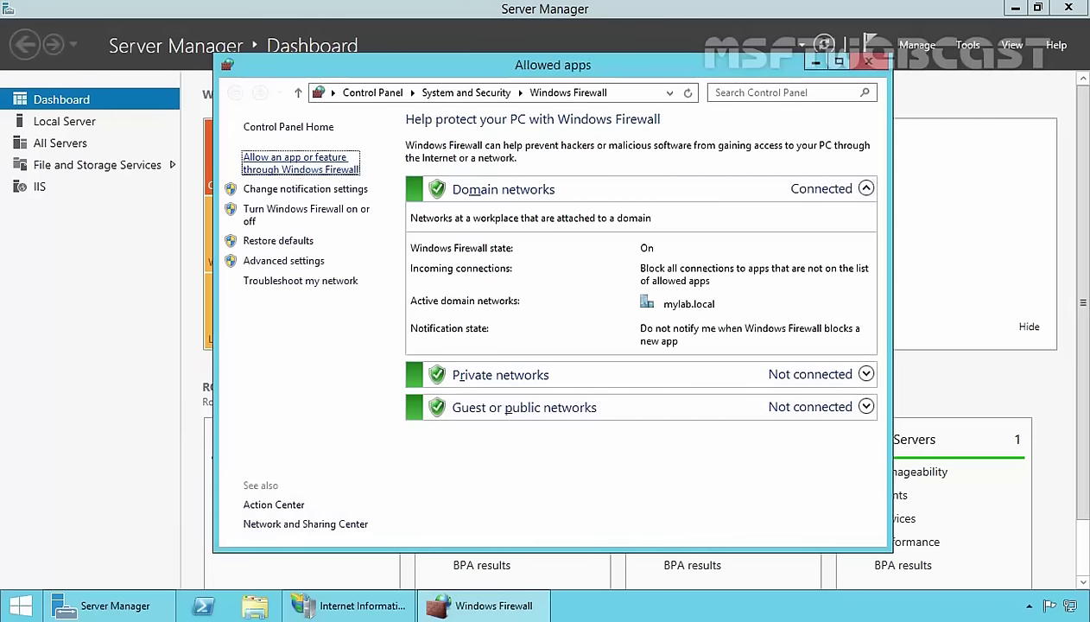
left_click_drag(780, 256, 780, 282)
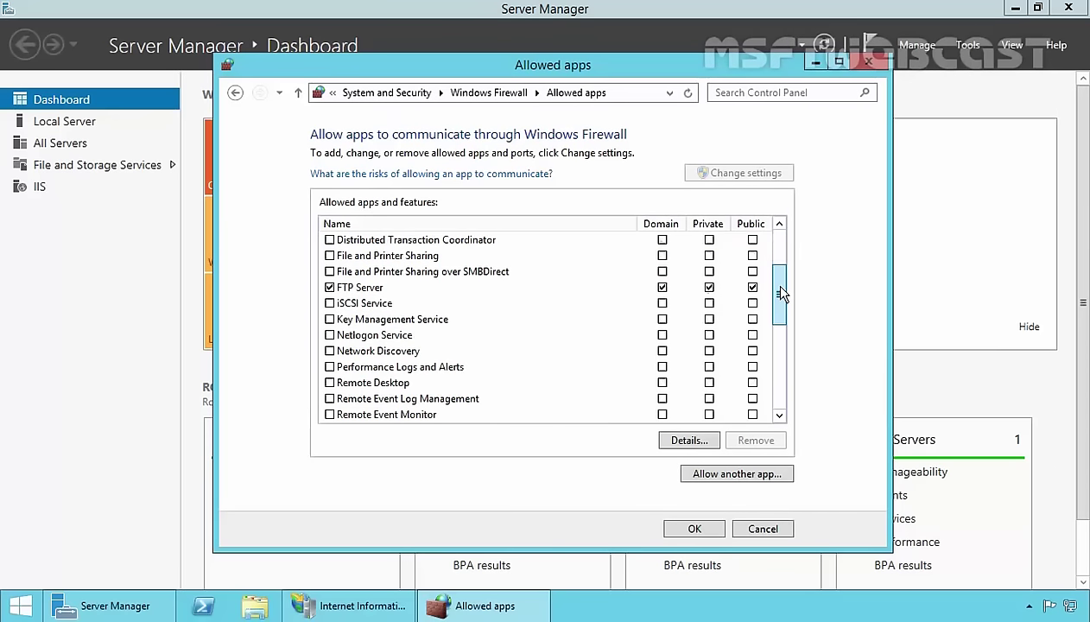
left_click(362, 290)
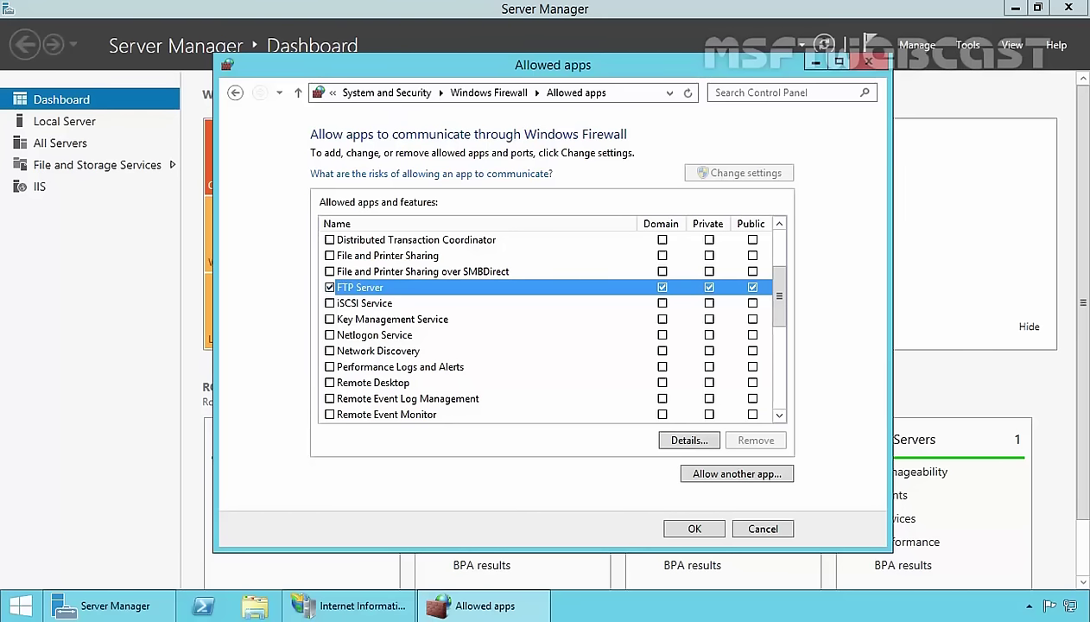
left_click(235, 93)
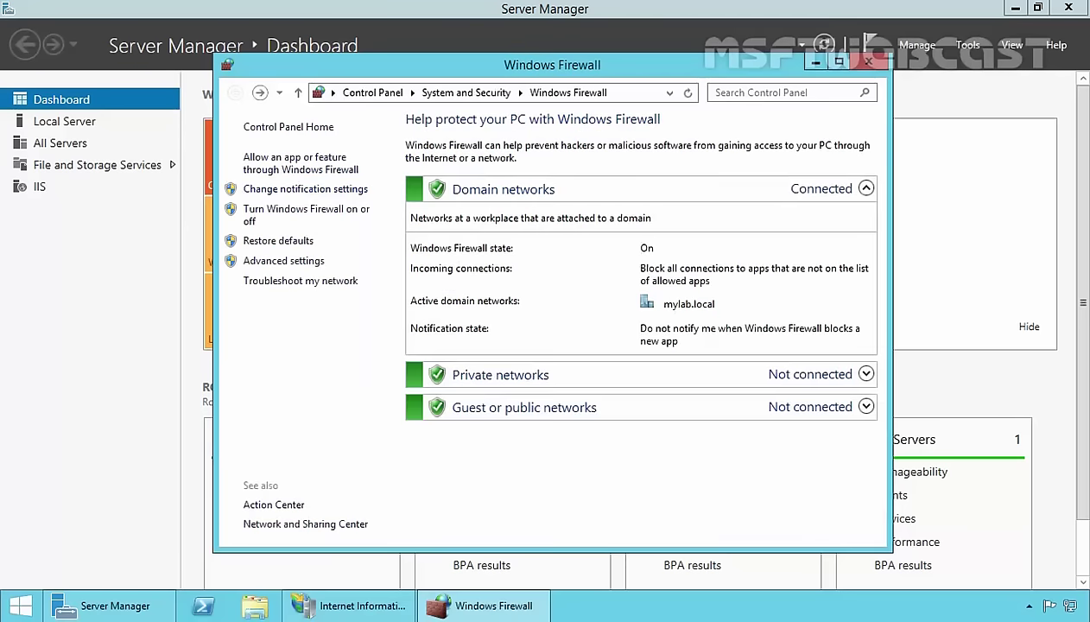
In the advanced firewall's Inbound Rules, select the three FTP Server rules to review them.
left_click(284, 261)
left_click(97, 93)
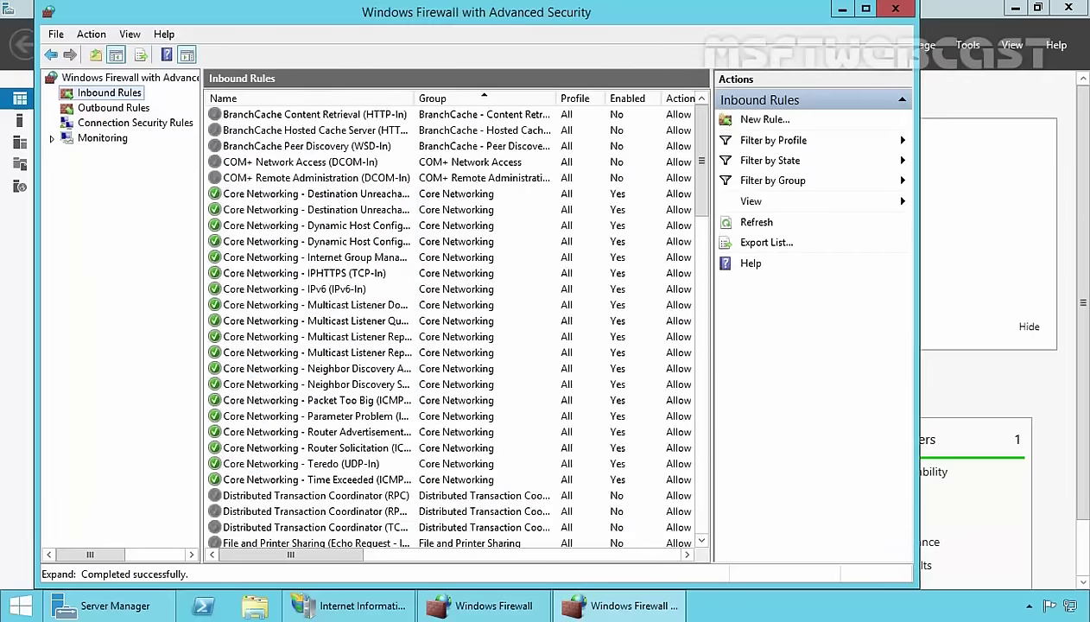
left_click_drag(701, 178, 724, 300)
left_click(238, 258)
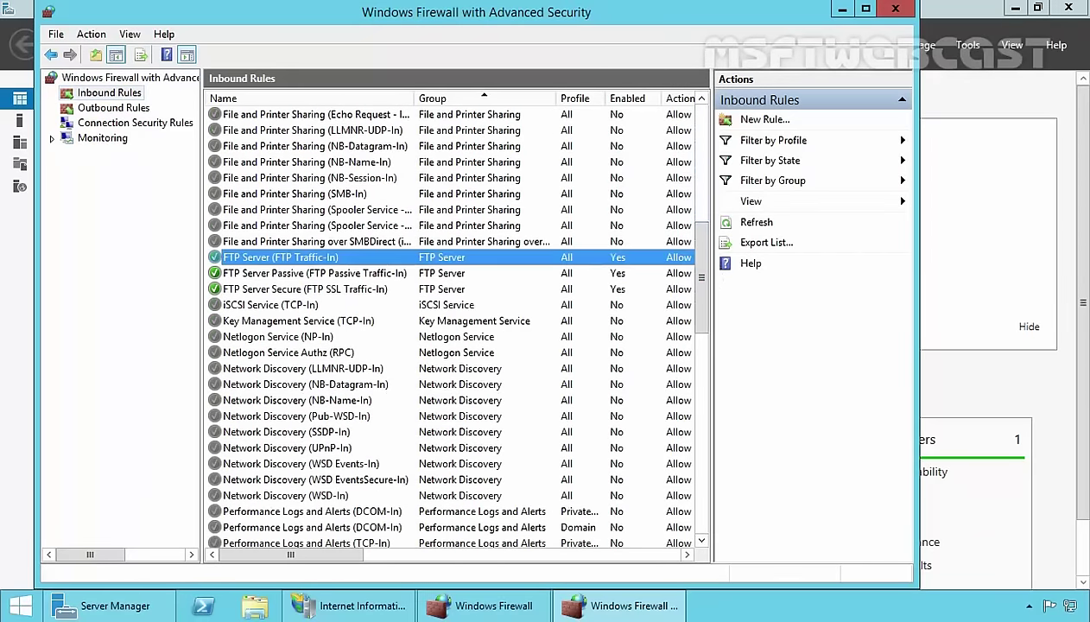
left_click(253, 275, "ctrl")
left_click(290, 291, "ctrl")
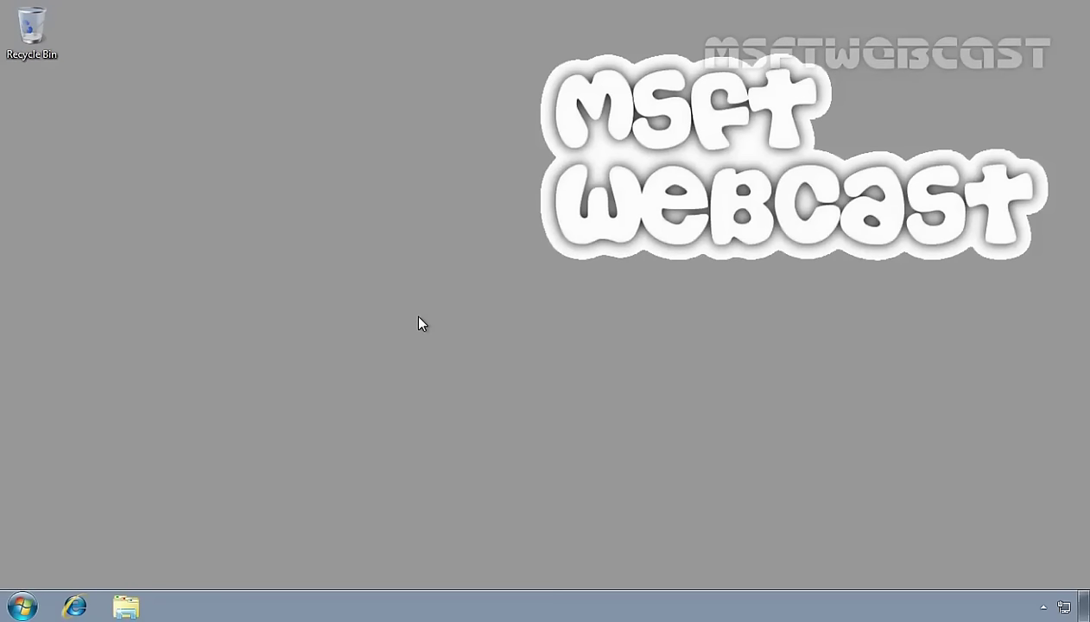
On the Windows 7 client, open a new Explorer window and enter ftp://192.168.49 as the address.
key("super")
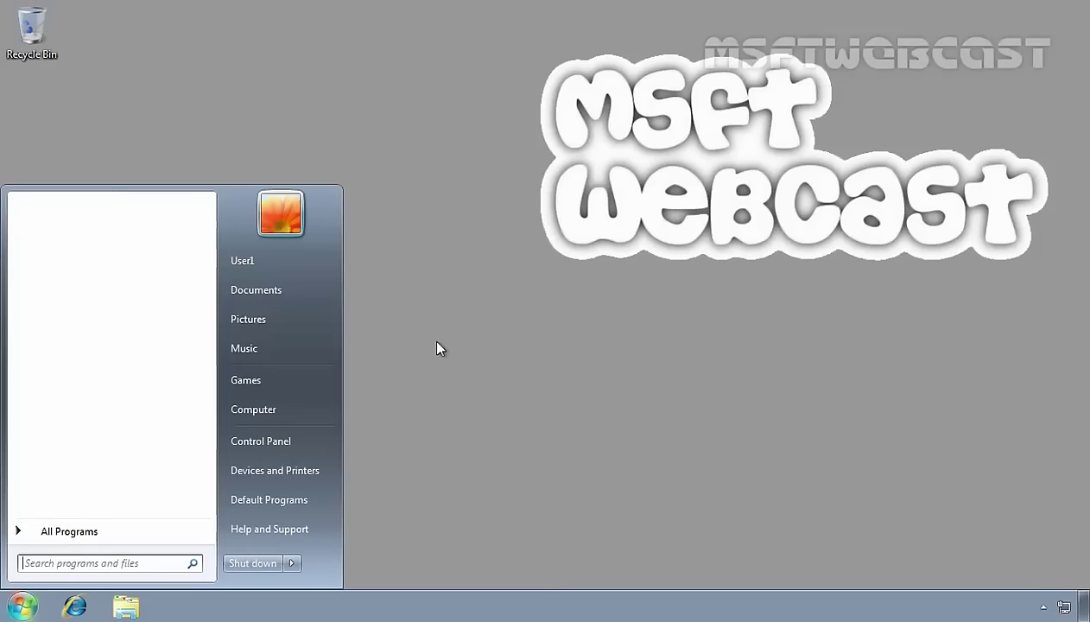
left_click(527, 358)
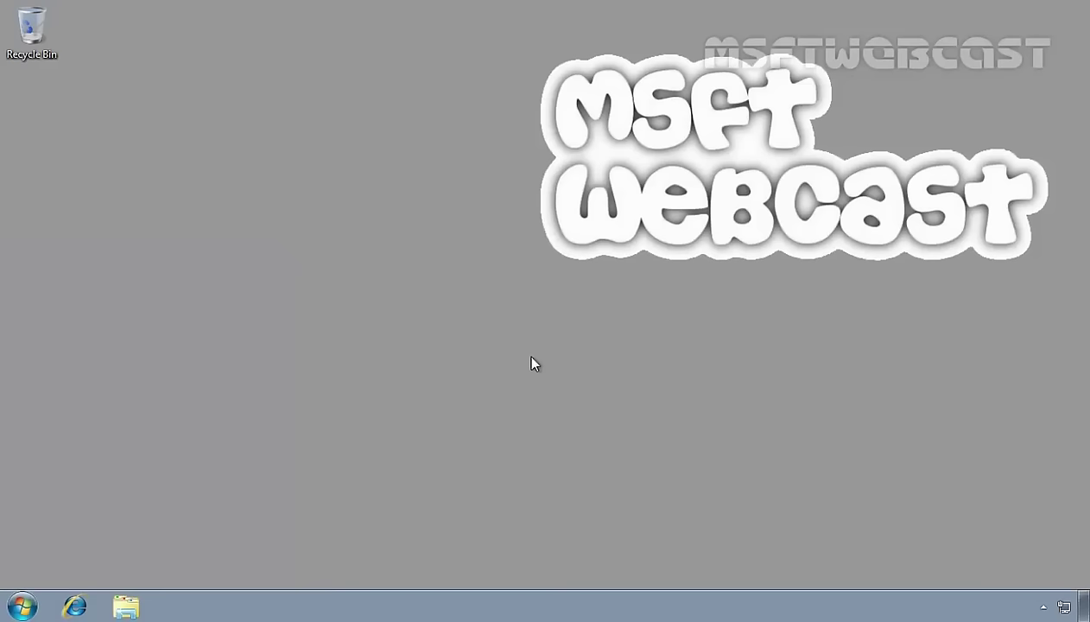
left_click(126, 608)
left_click(385, 90)
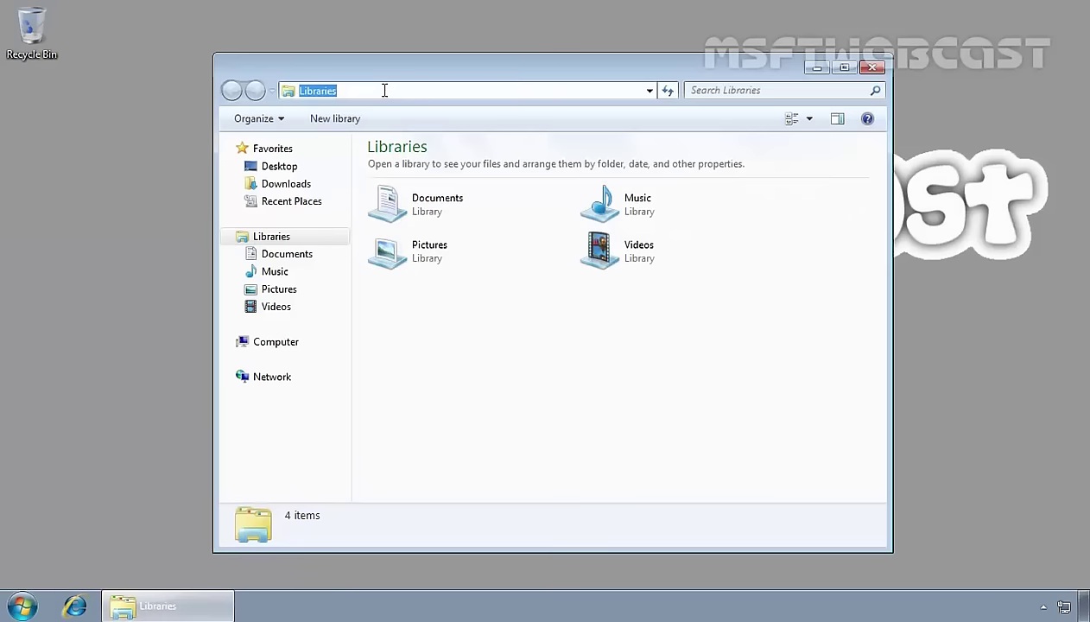
type("ftp://192.168.")
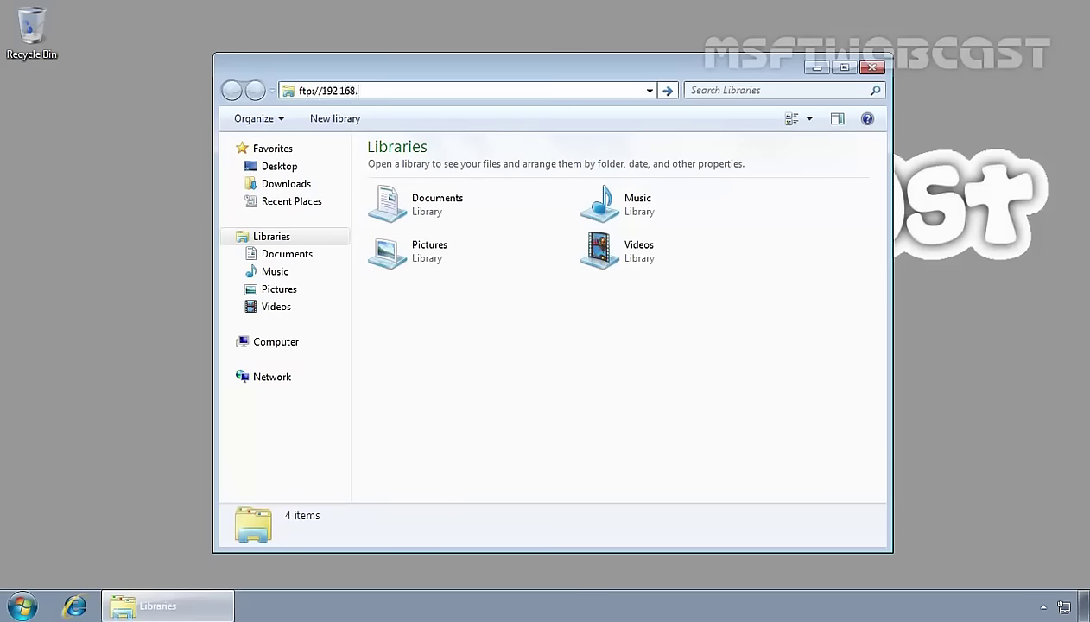
type("49.5")
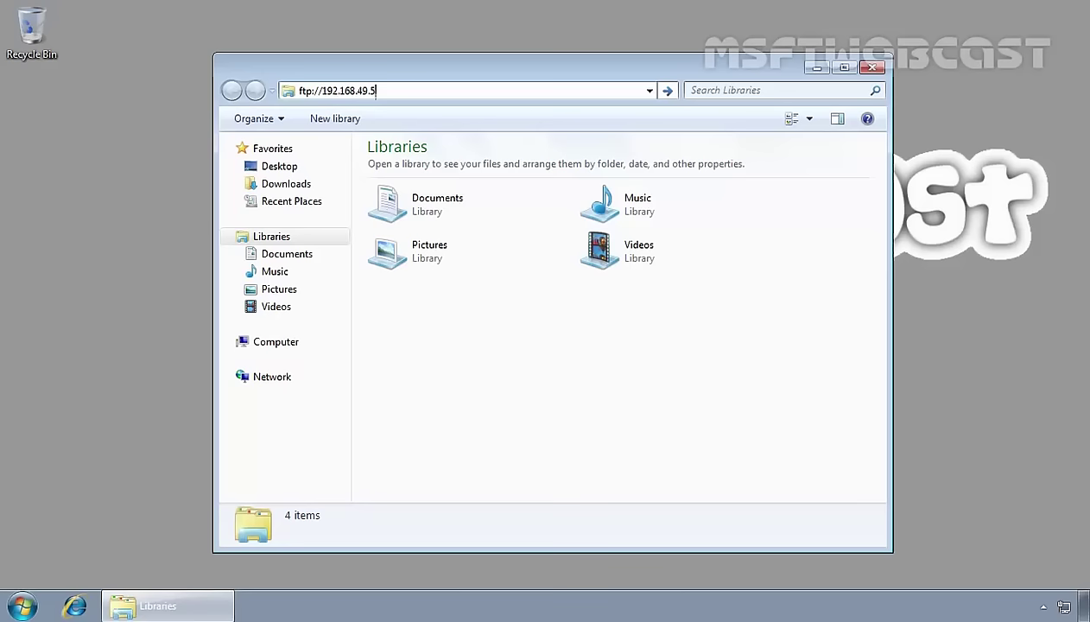
Go to the FTP address and log on with the first test user's name and password.
key("Return")
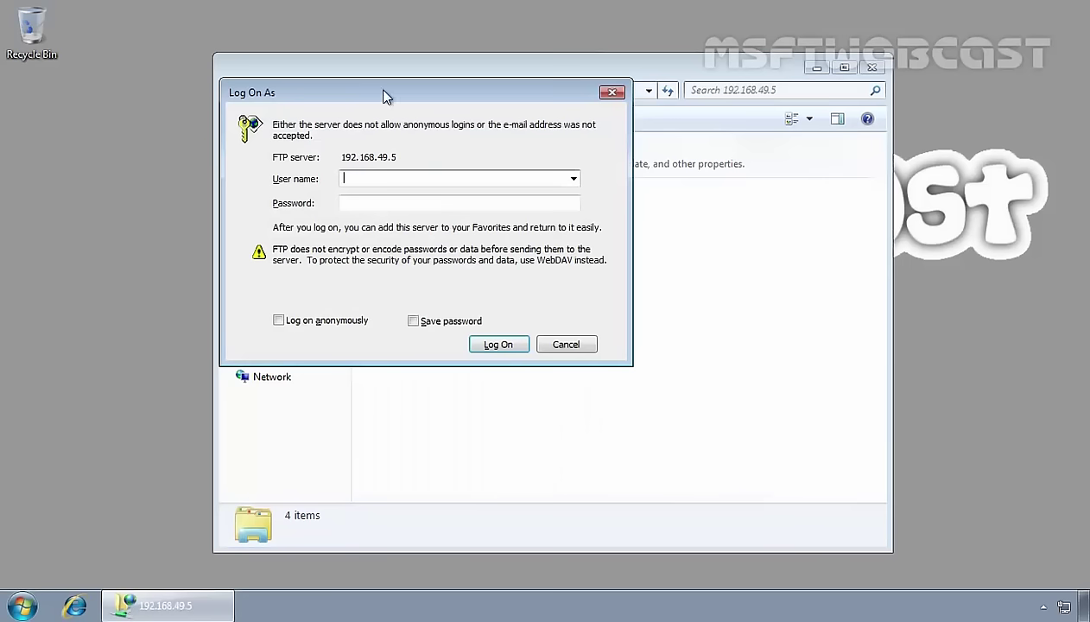
type("user1")
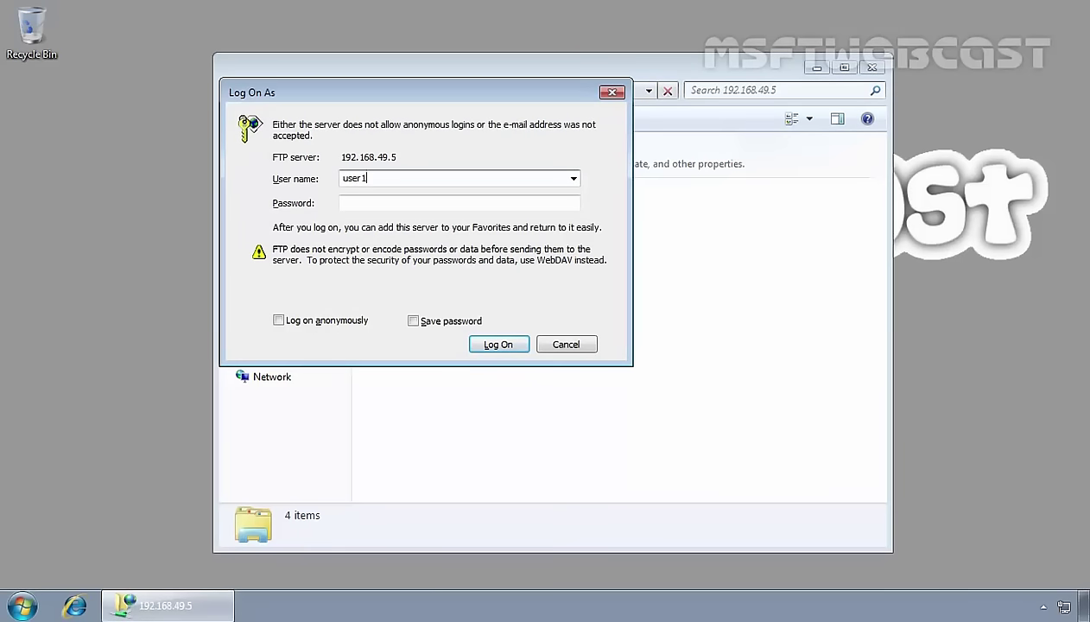
left_click(344, 202)
type("Pass@123")
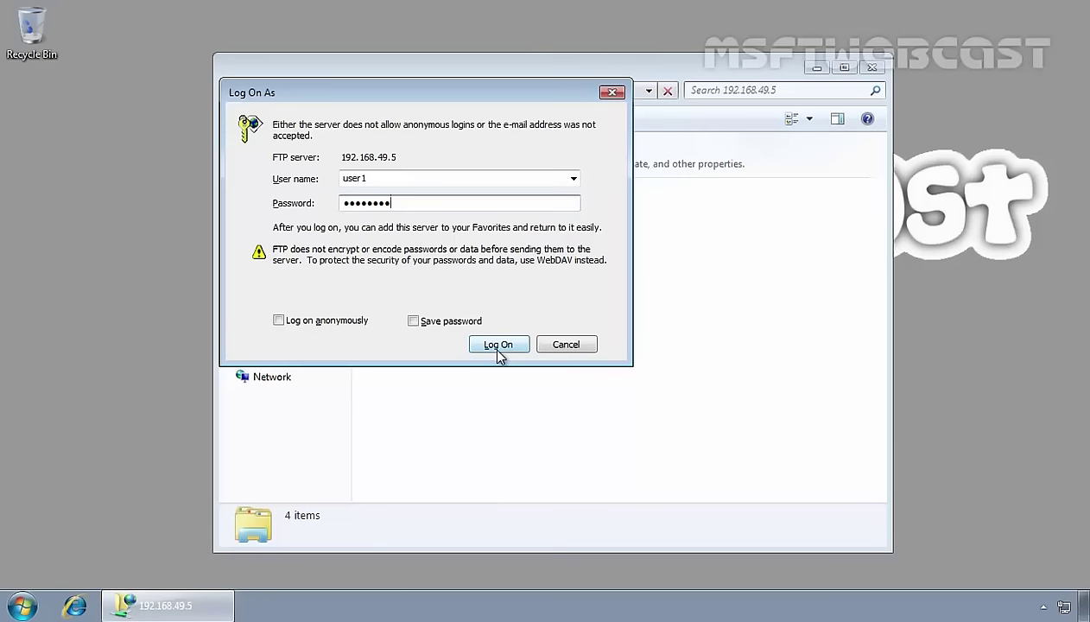
left_click(497, 350)
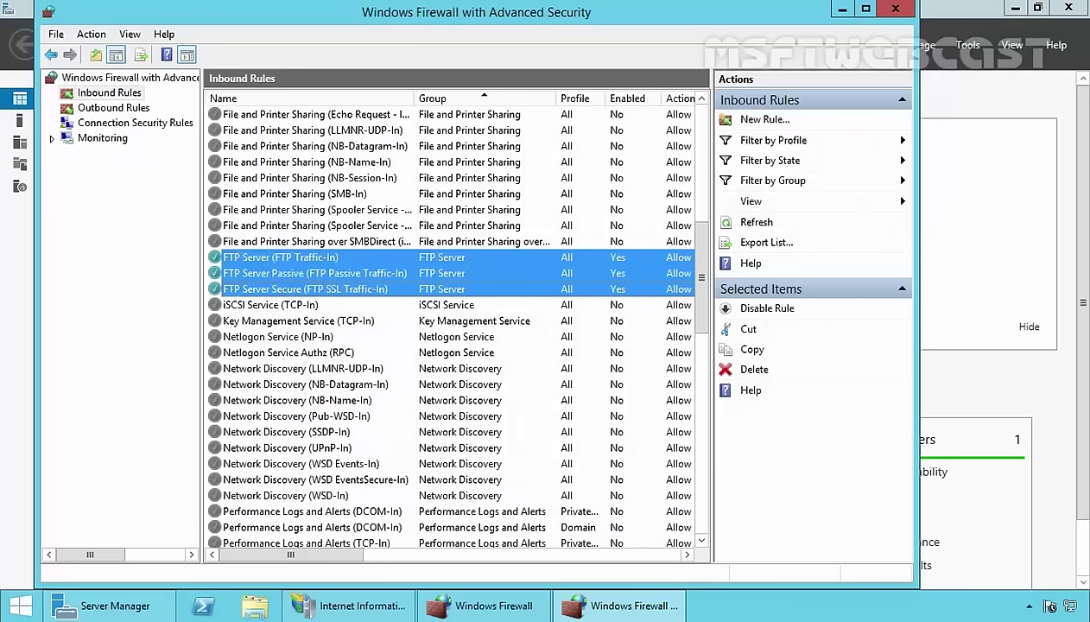
On the server, create and save a 'Hey Welcome to FTP Site' text file in D:\FTP_DATA.
left_click(255, 606)
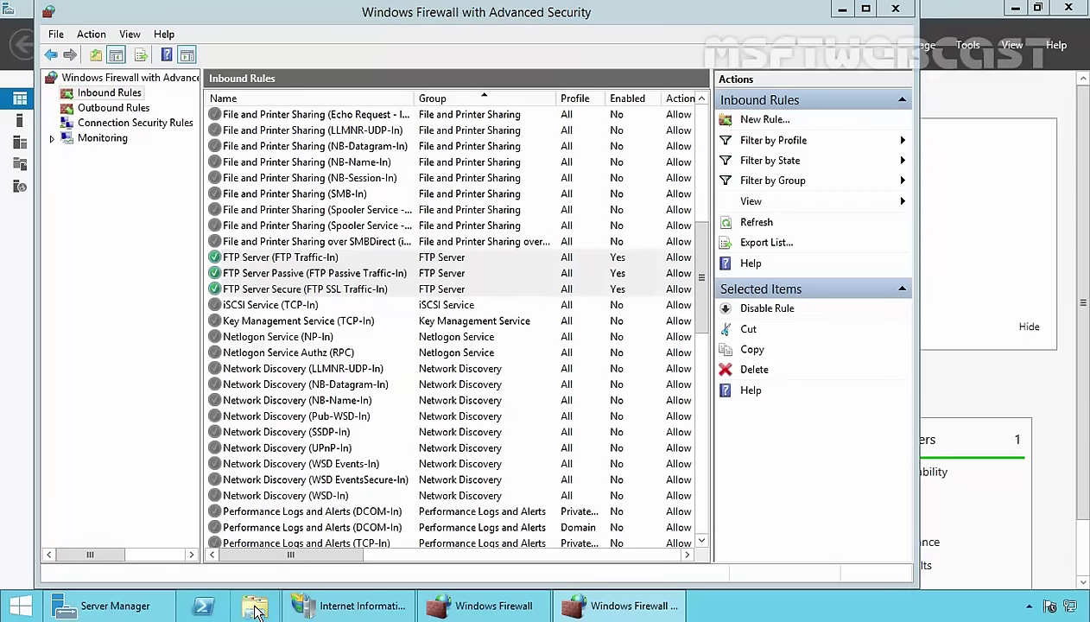
double_click(671, 373)
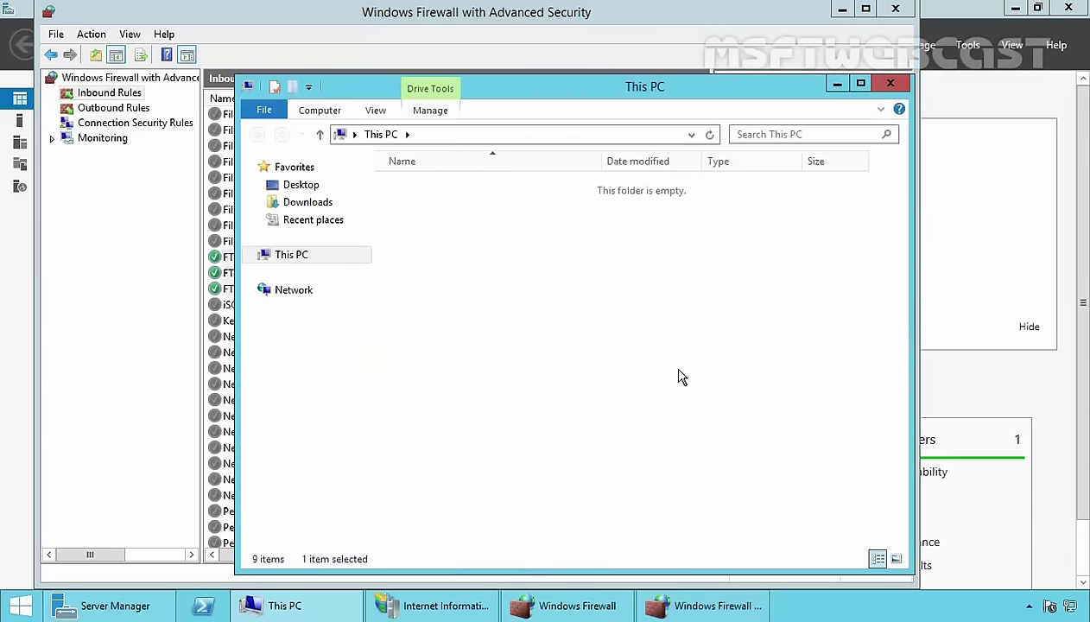
double_click(421, 188)
right_click(450, 220)
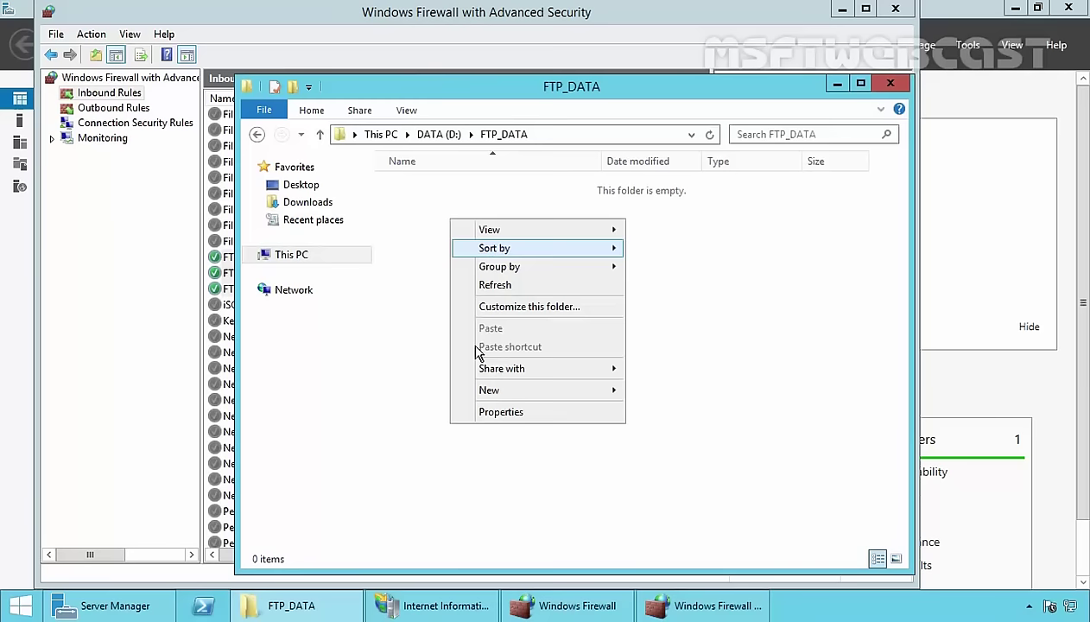
mouse_move(616, 390)
left_click(635, 485)
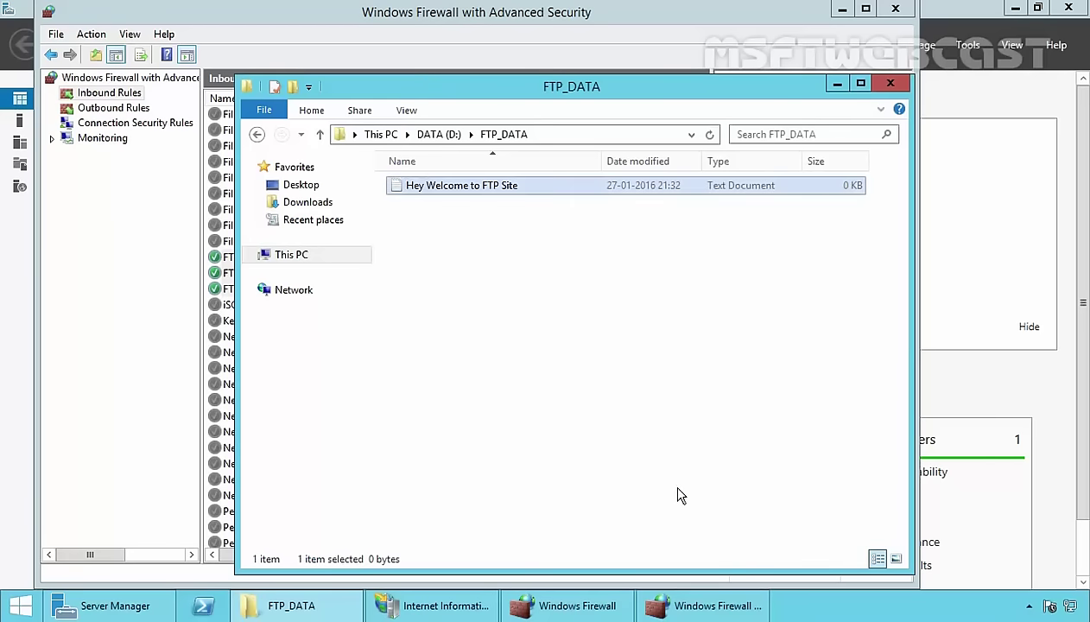
key("Return")
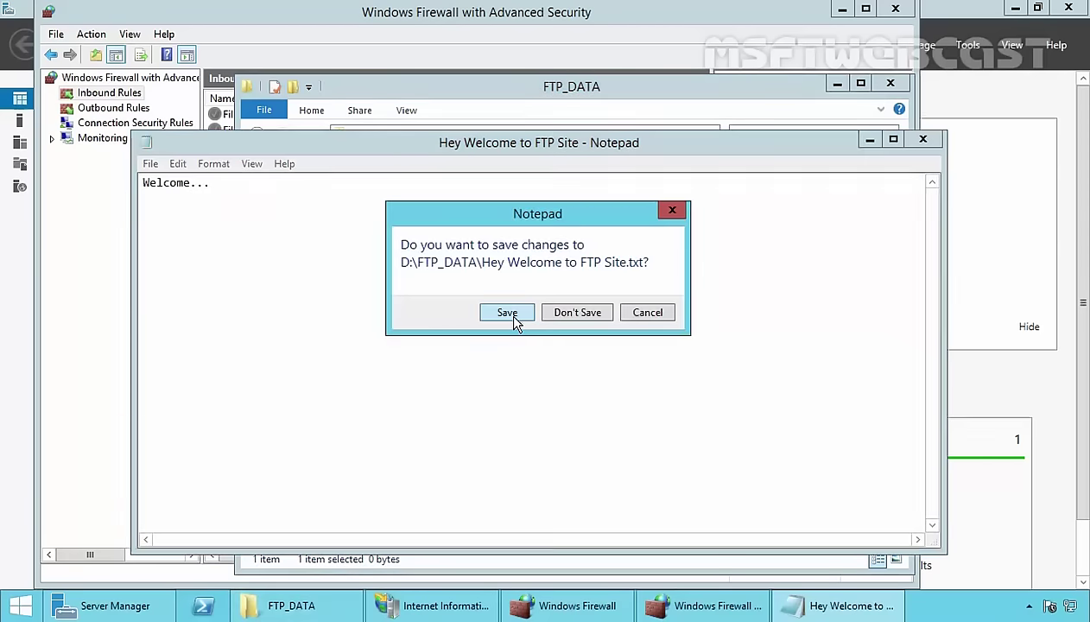
left_click(507, 313)
left_click(537, 318)
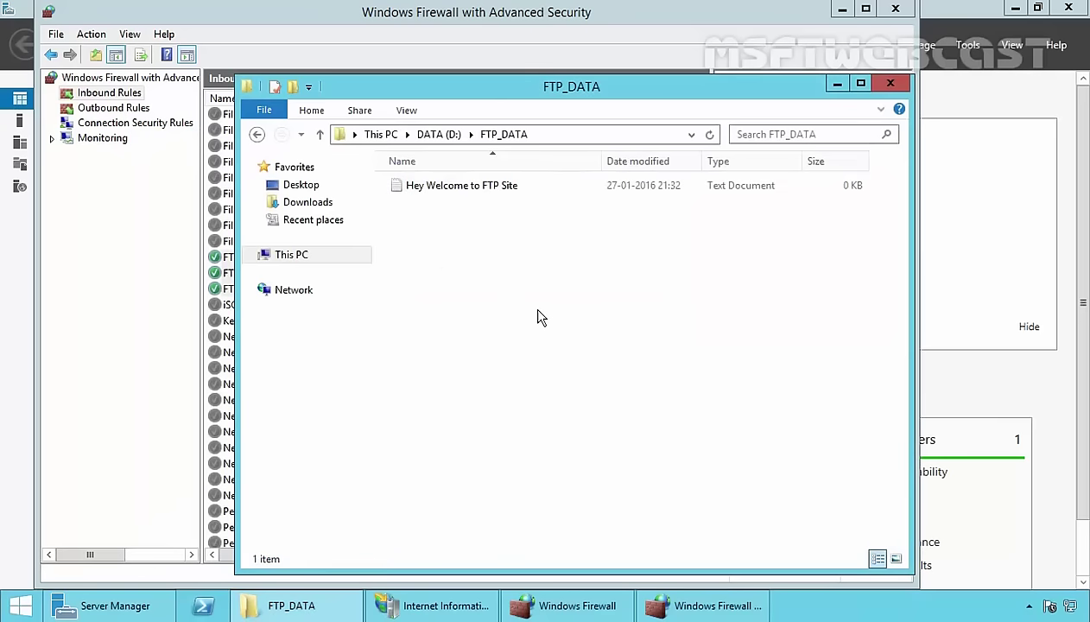
left_click_drag(586, 302, 413, 177)
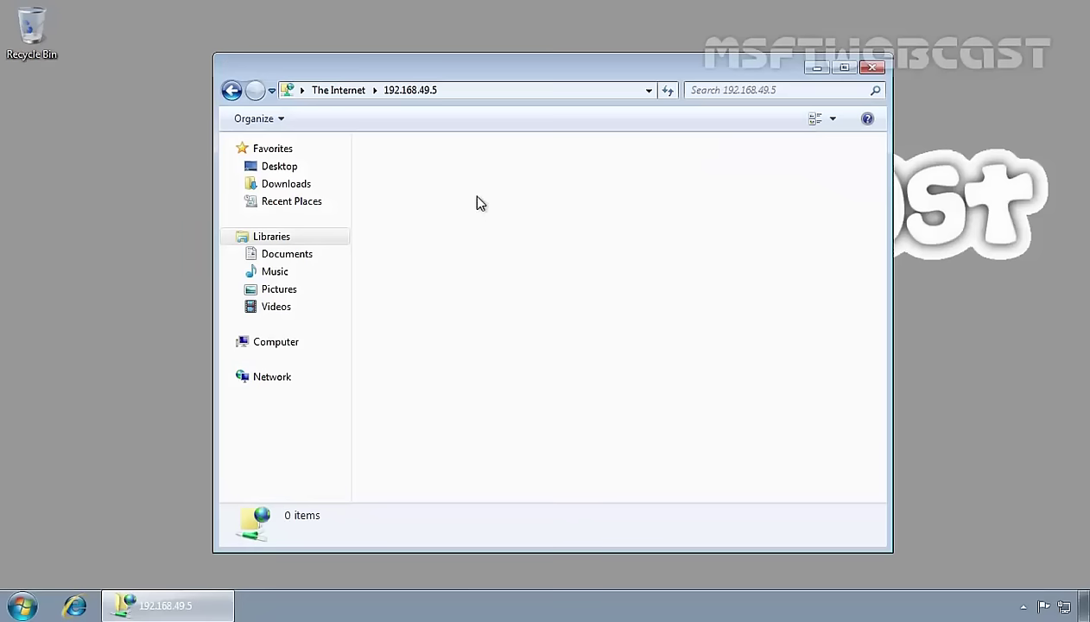
Refresh the FTP server listing so Hey Welcome to FTP Site.txt appears.
right_click(477, 197)
left_click(510, 268)
left_click_drag(561, 287, 386, 162)
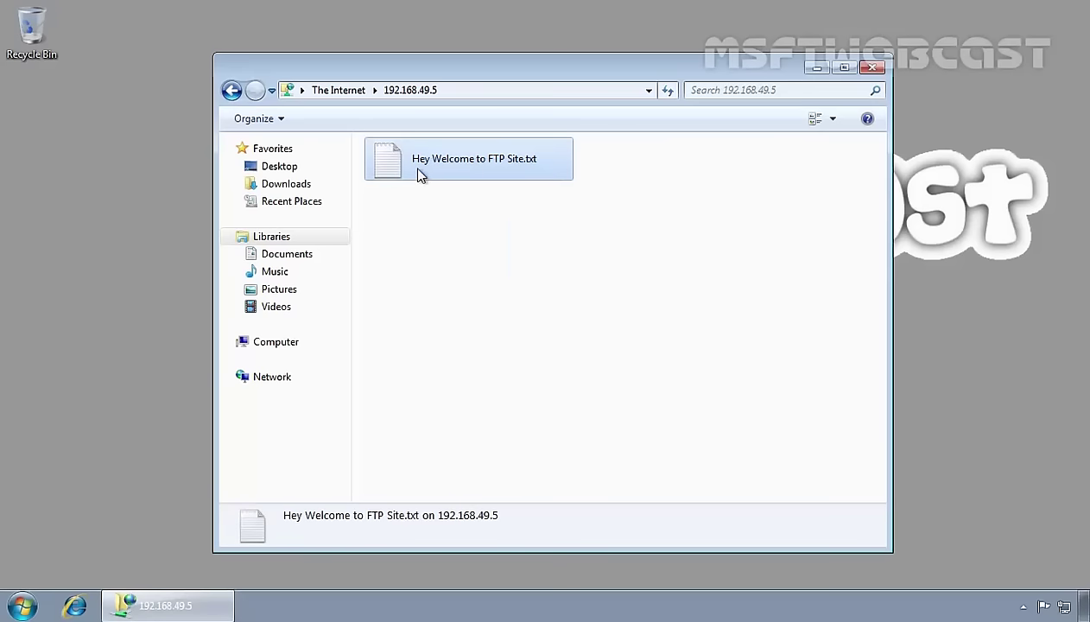
left_click(441, 261)
Create a User1-Data folder on the FTP server and open it.
right_click(430, 245)
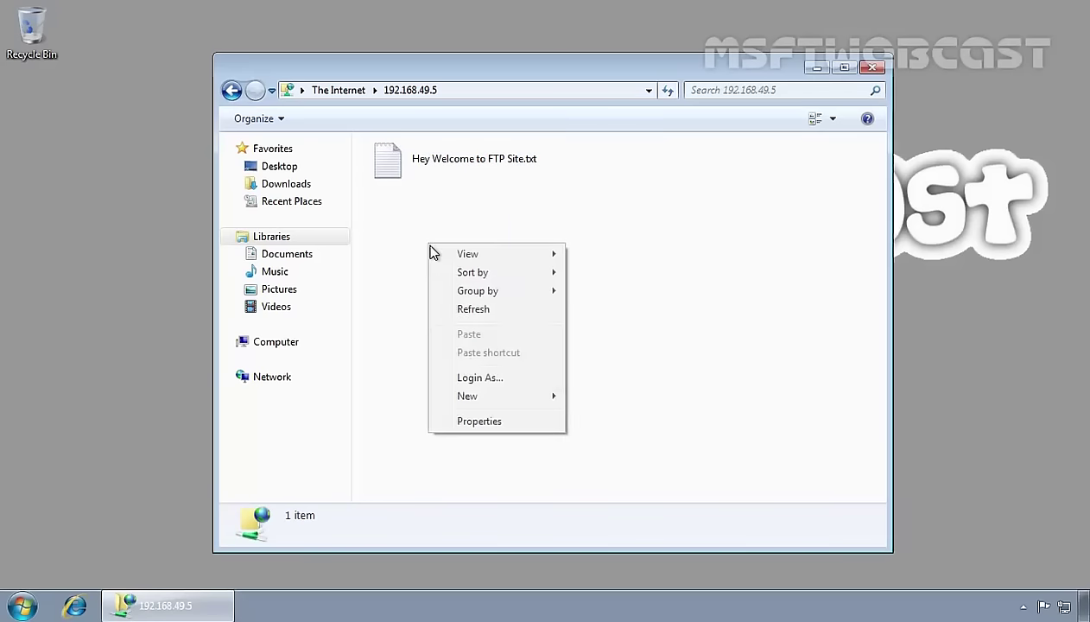
mouse_move(494, 397)
left_click(605, 396)
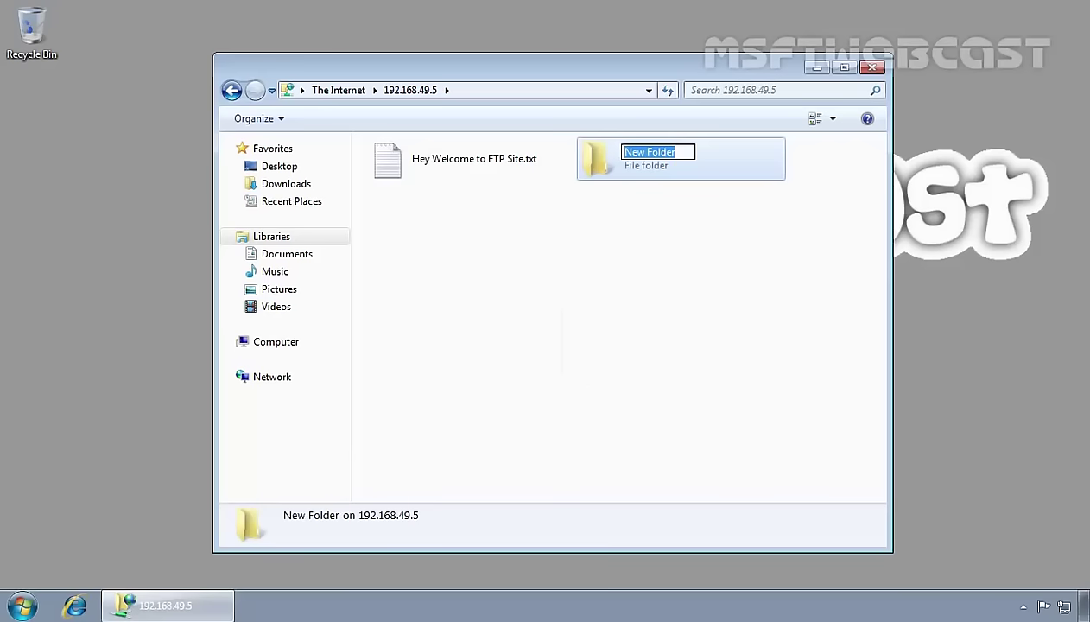
type("User")
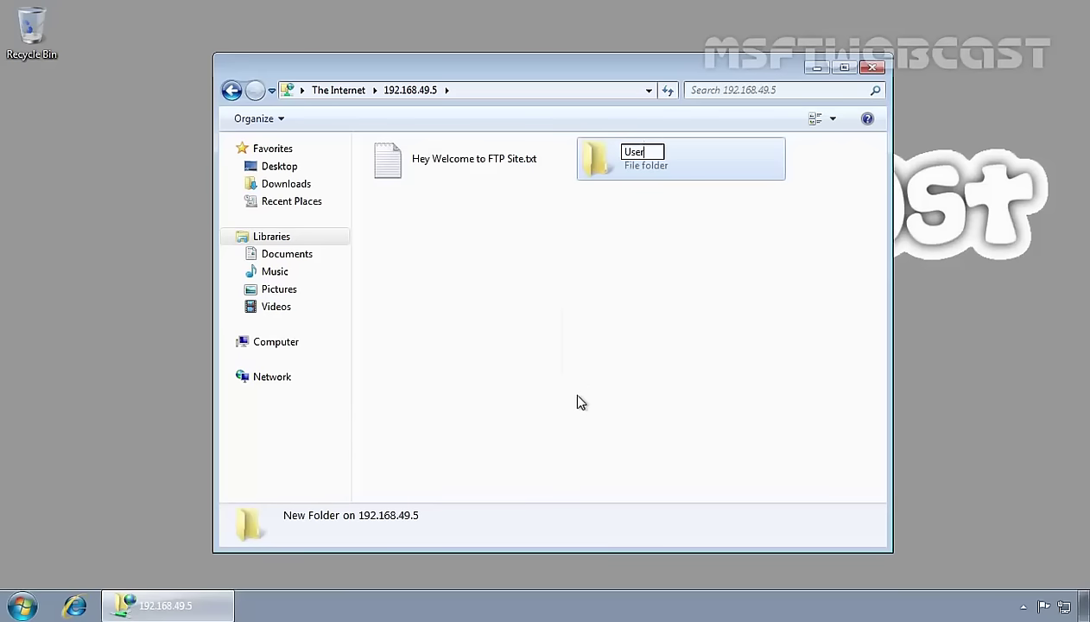
type("1-Data")
key("Return")
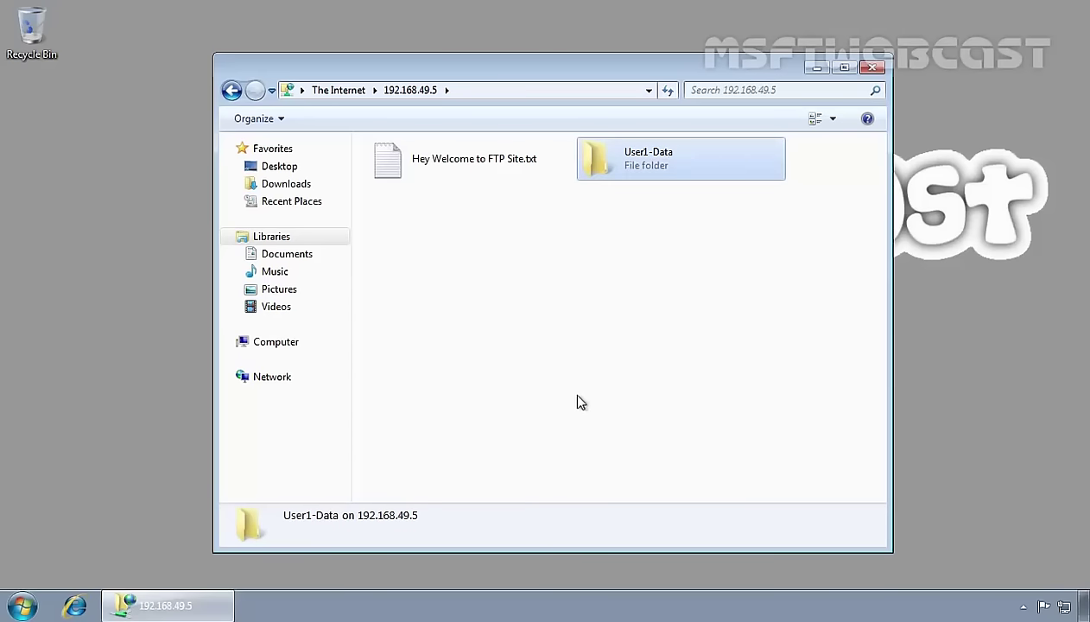
double_click(657, 162)
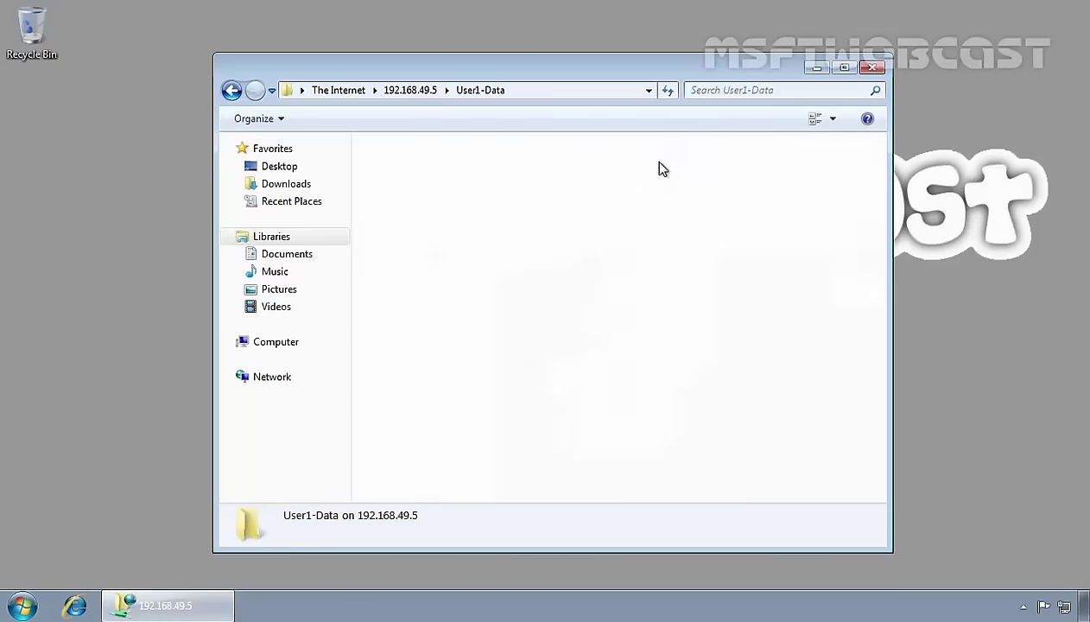
right_click(507, 230)
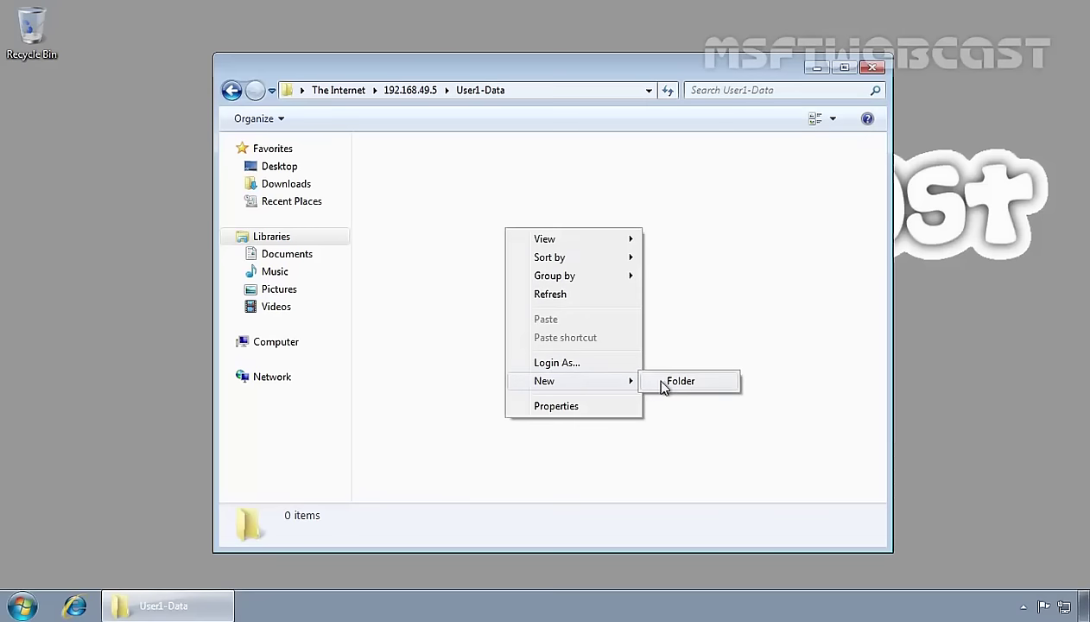
left_click(365, 232)
left_click(34, 143)
Create a new text document named Sample File on the desktop.
right_click(34, 135)
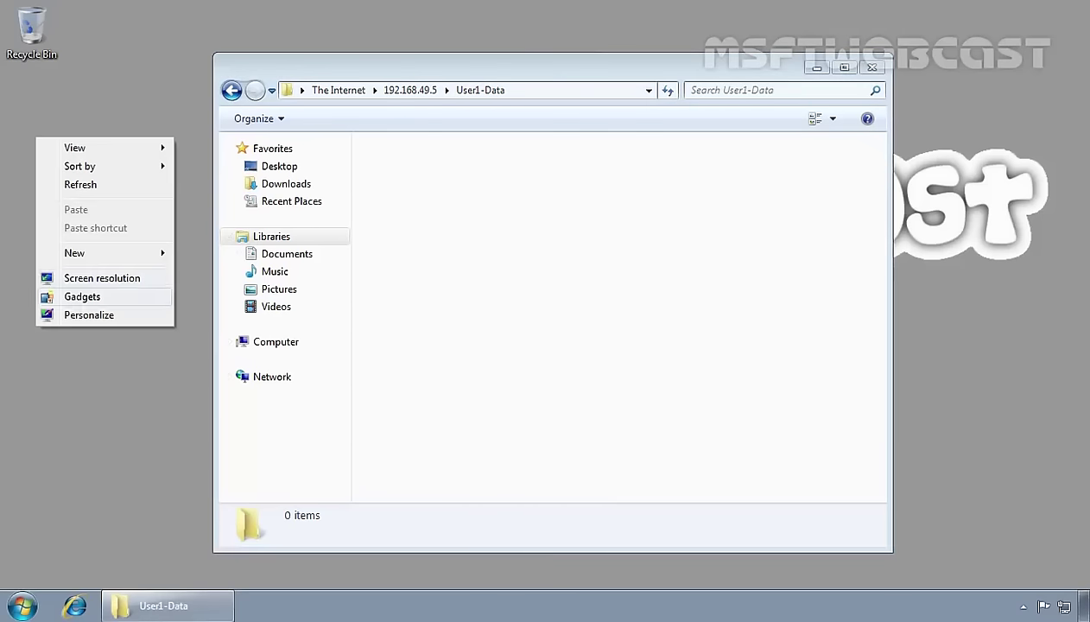
left_click(103, 254)
left_click(212, 371)
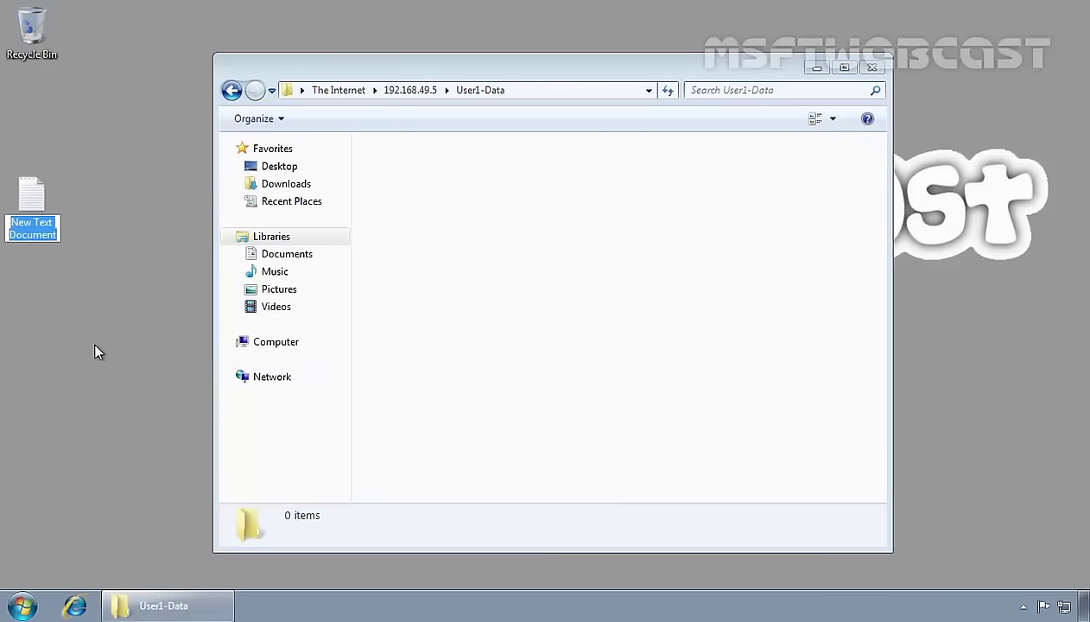
type("Sample File")
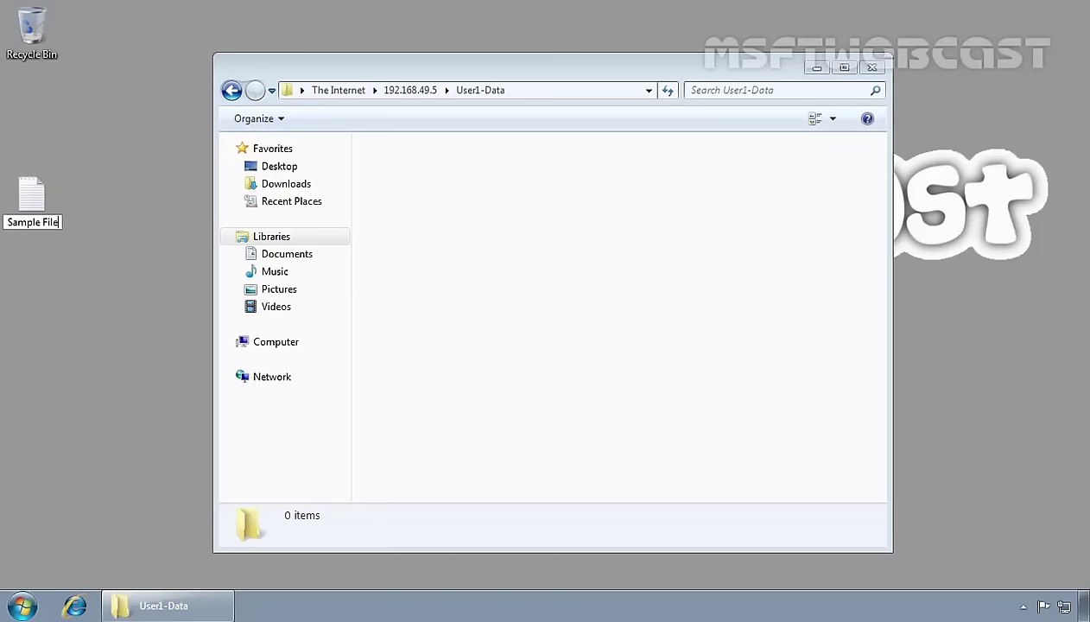
key("Return")
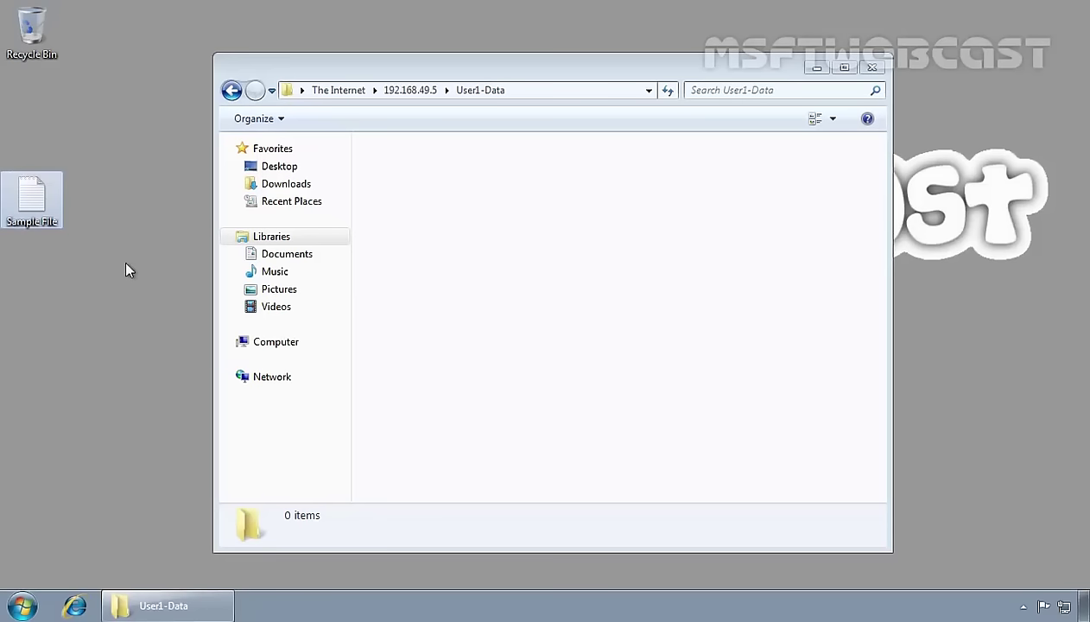
Copy Sample File from the desktop into the User1-Data folder on the FTP server.
right_click(27, 194)
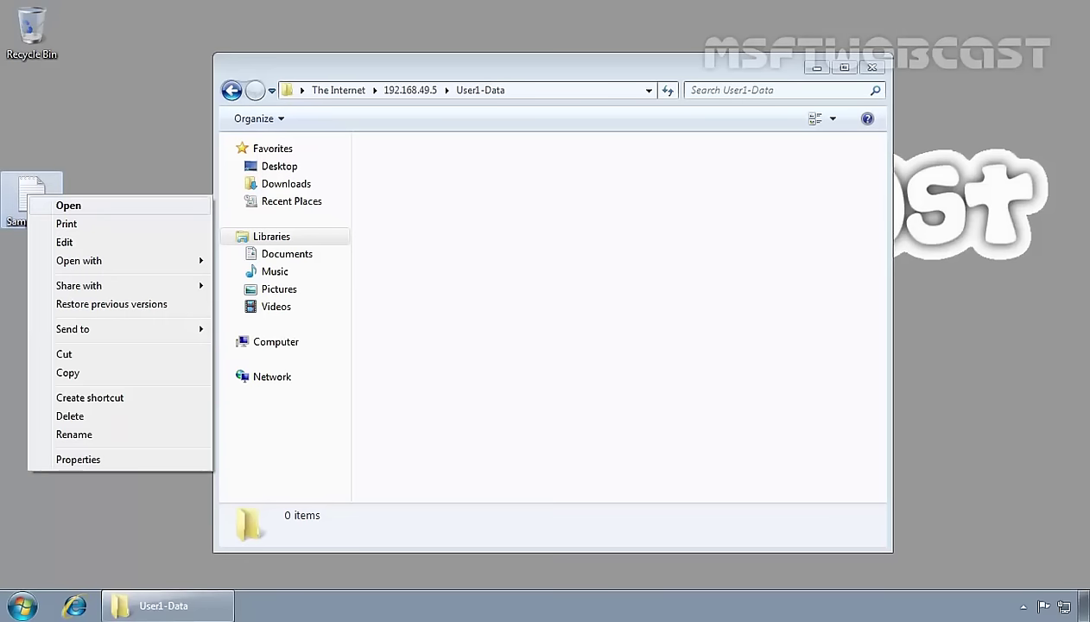
left_click(71, 377)
left_click(493, 218)
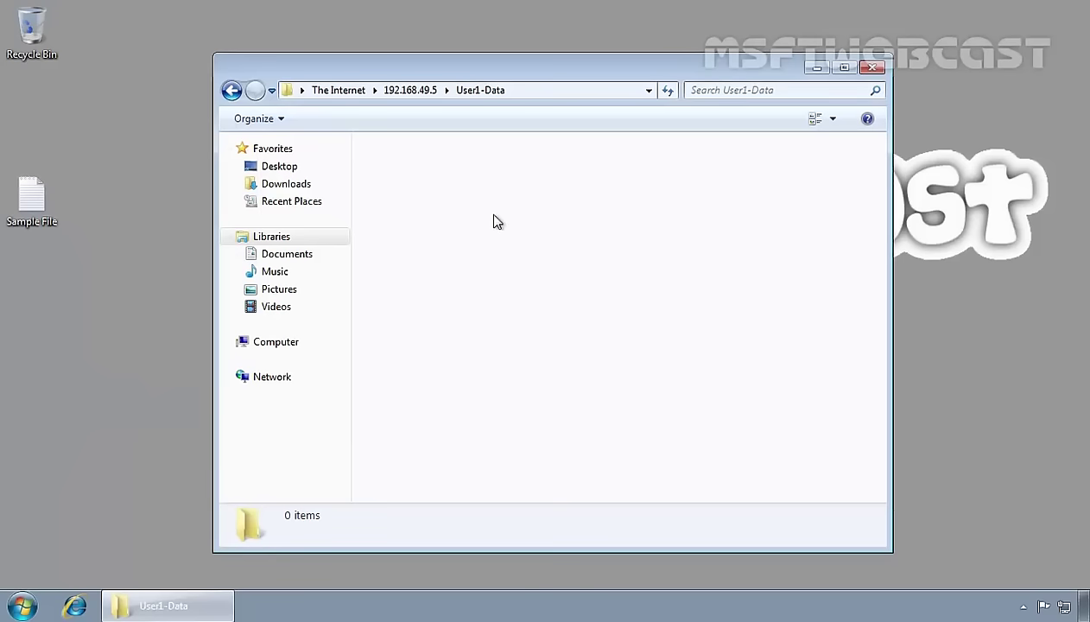
right_click(491, 212)
left_click(531, 302)
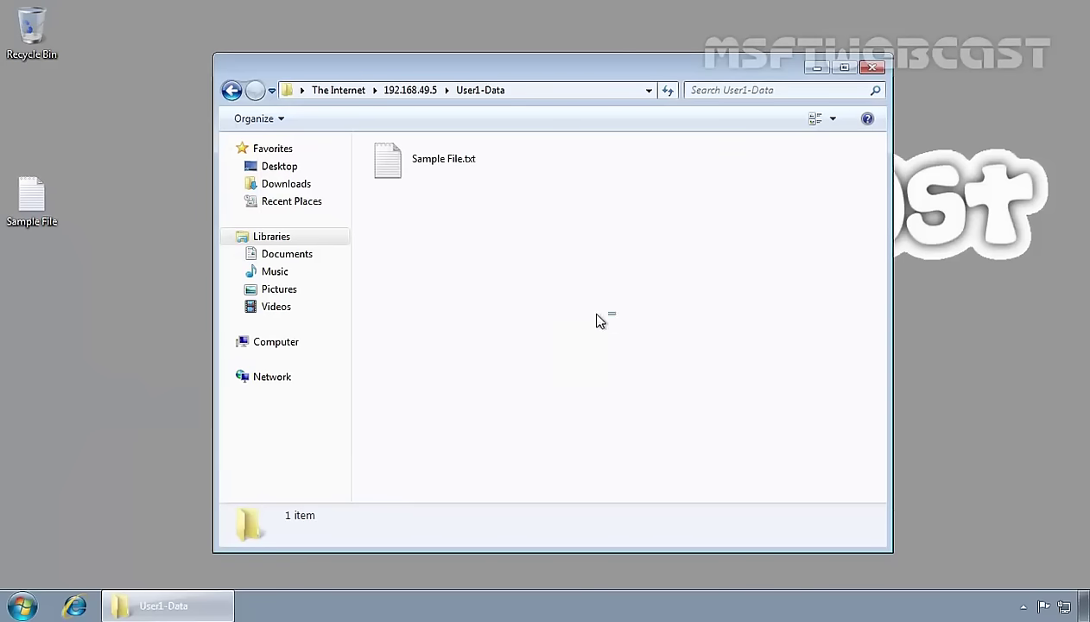
left_click_drag(601, 319, 404, 159)
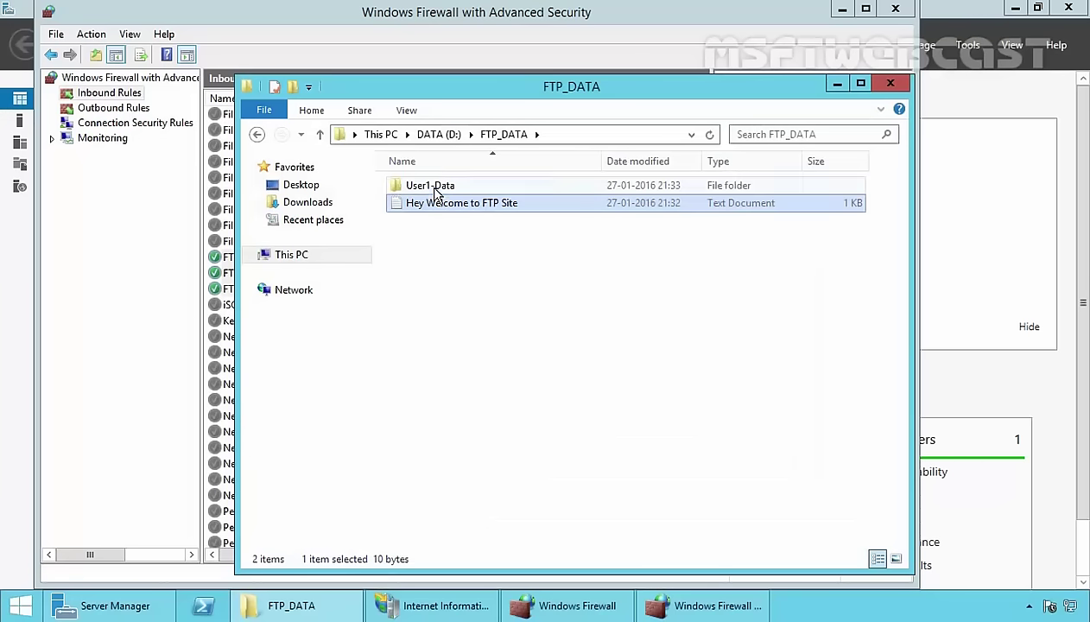
Select the User1-Data folder inside D:\FTP_DATA on the server.
left_click(436, 192)
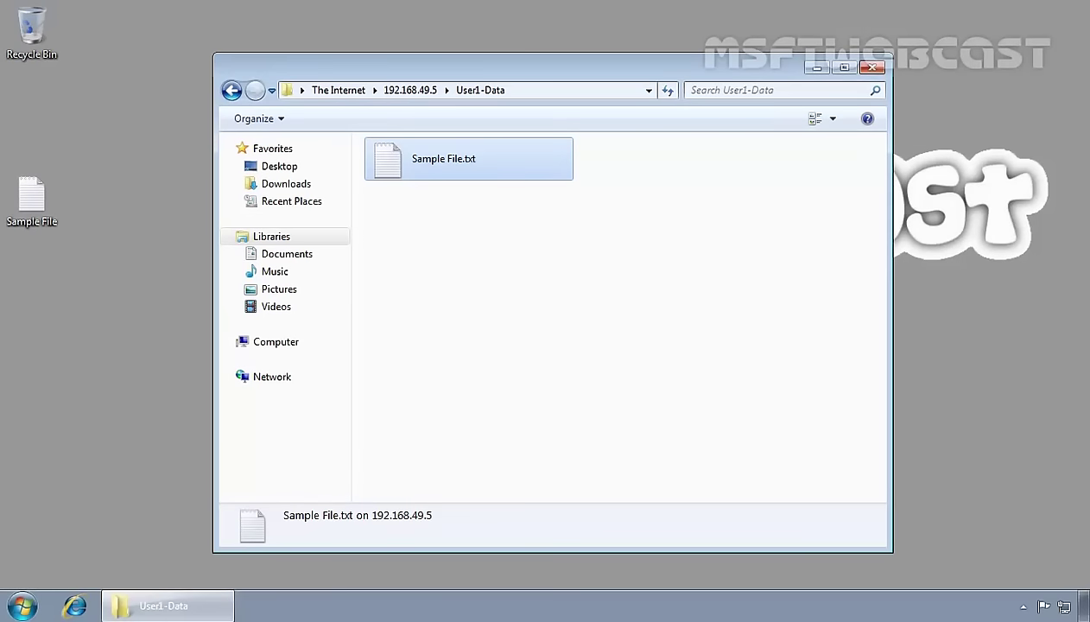
Close the User1-Data window and browse to ftp://192.168.49.5 in a new Explorer window.
left_click(871, 67)
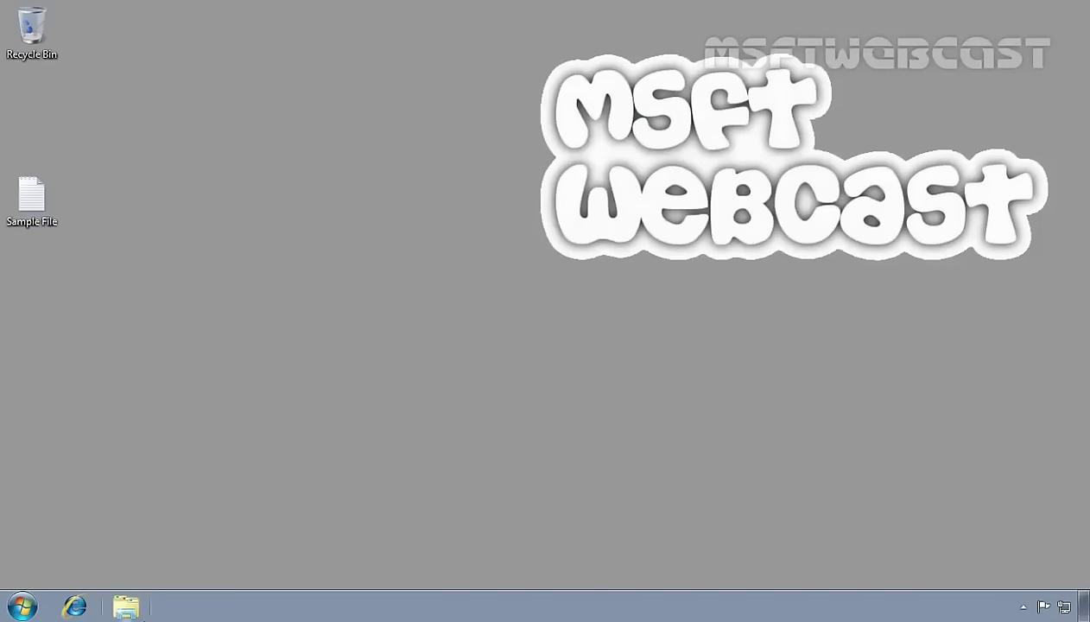
left_click(125, 607)
left_click(394, 88)
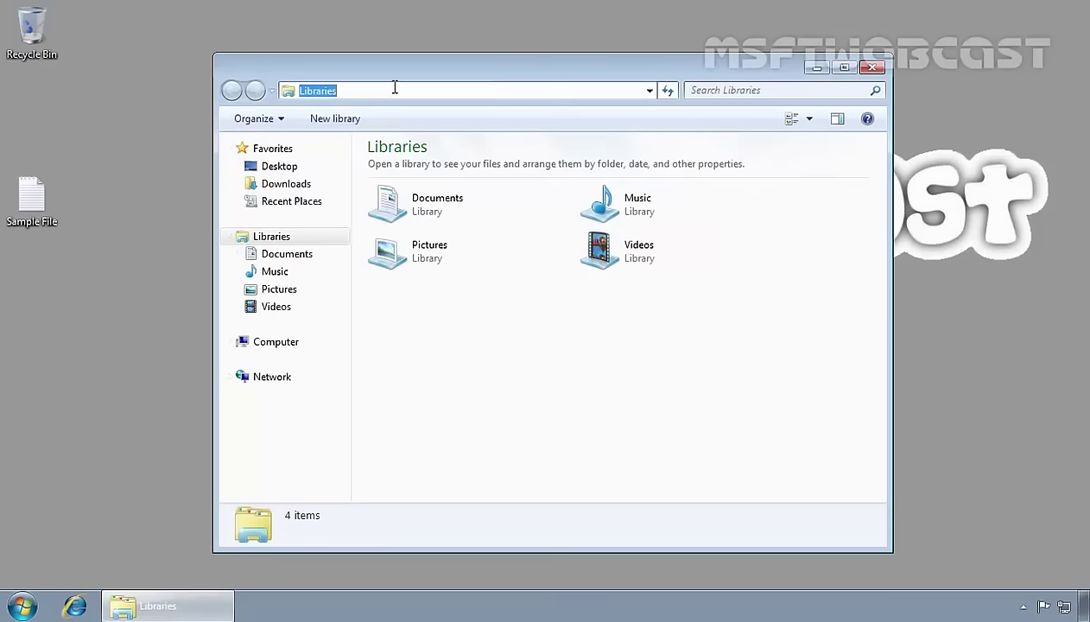
type("ftp://")
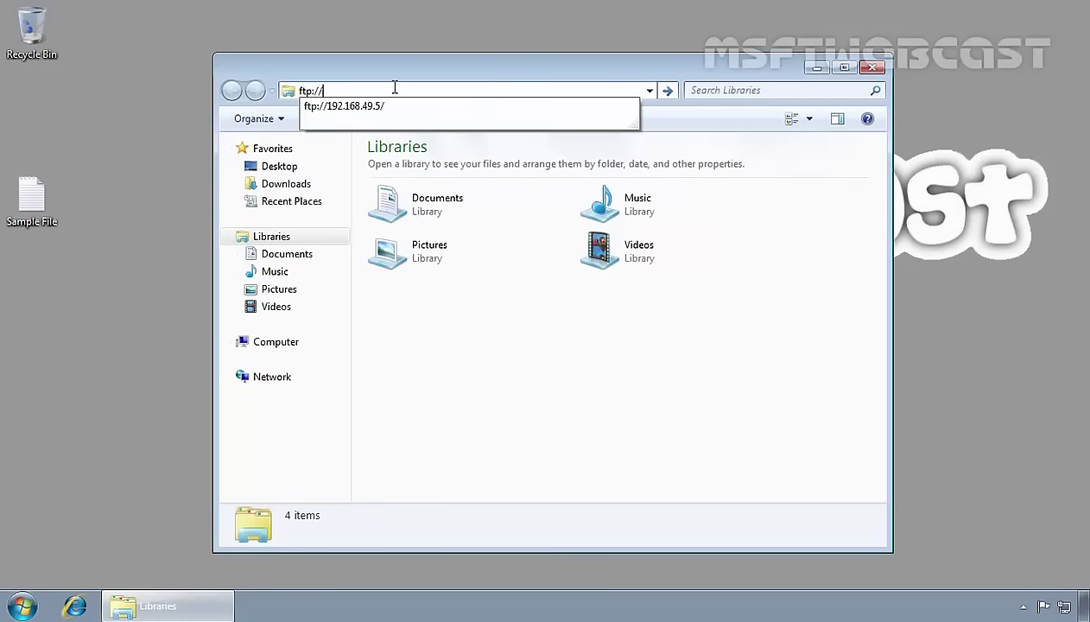
key("Down")
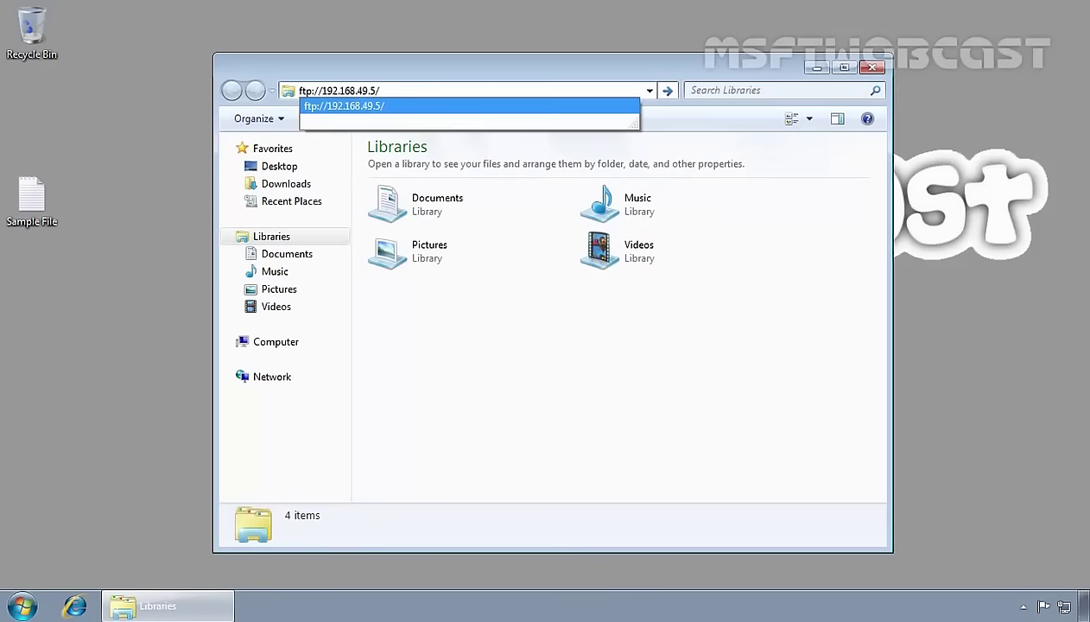
key("Return")
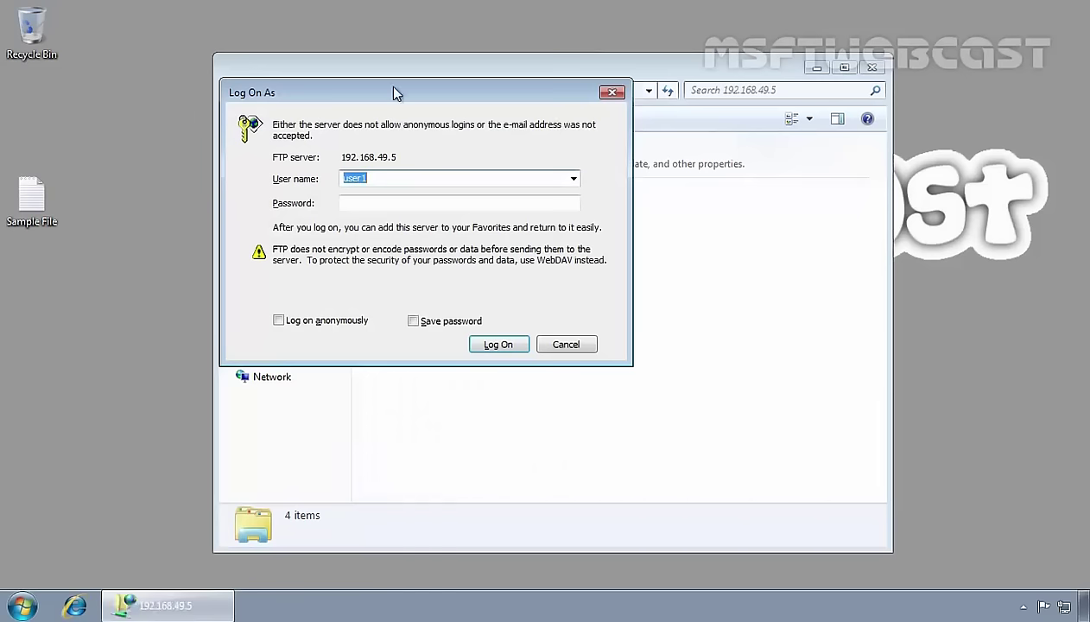
Log on with the second test user's name and password.
type("user2")
key("Tab")
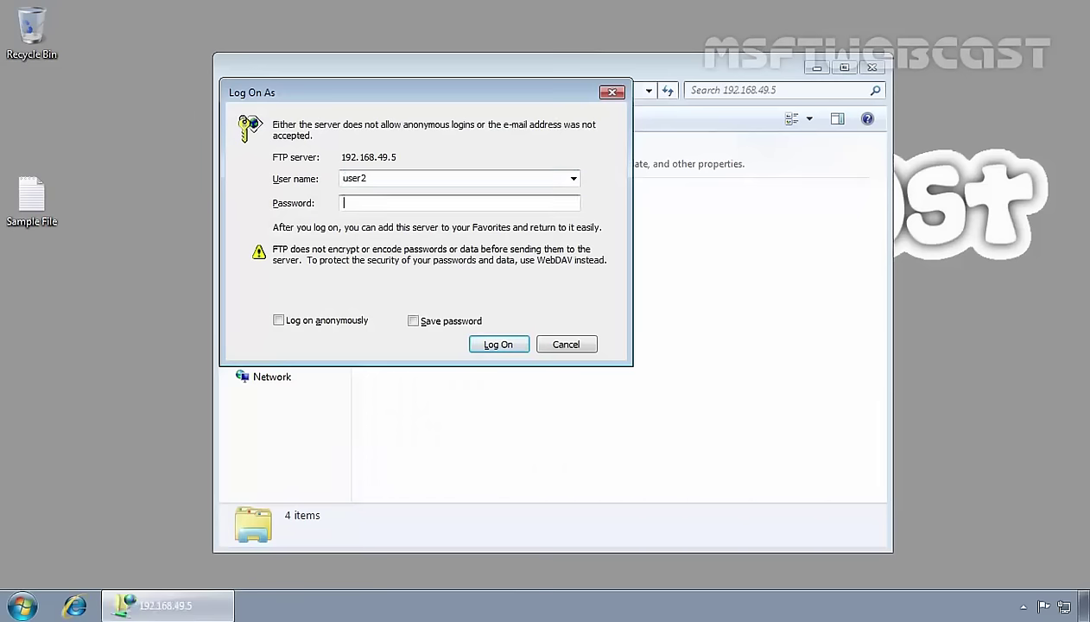
type("P@ssw0rd")
key("Return")
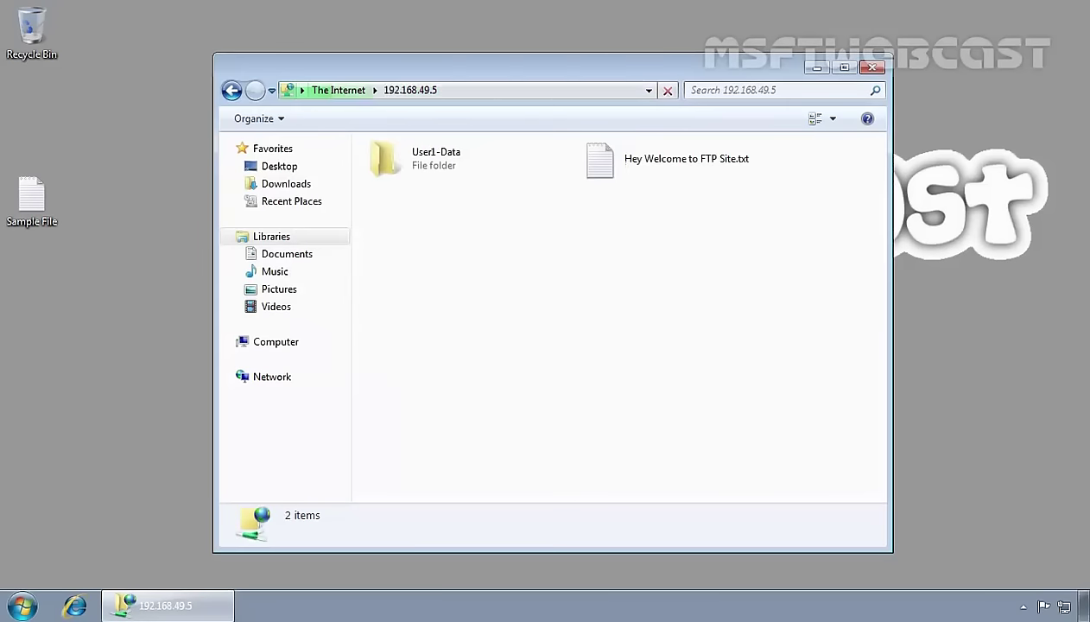
left_click_drag(778, 275, 421, 146)
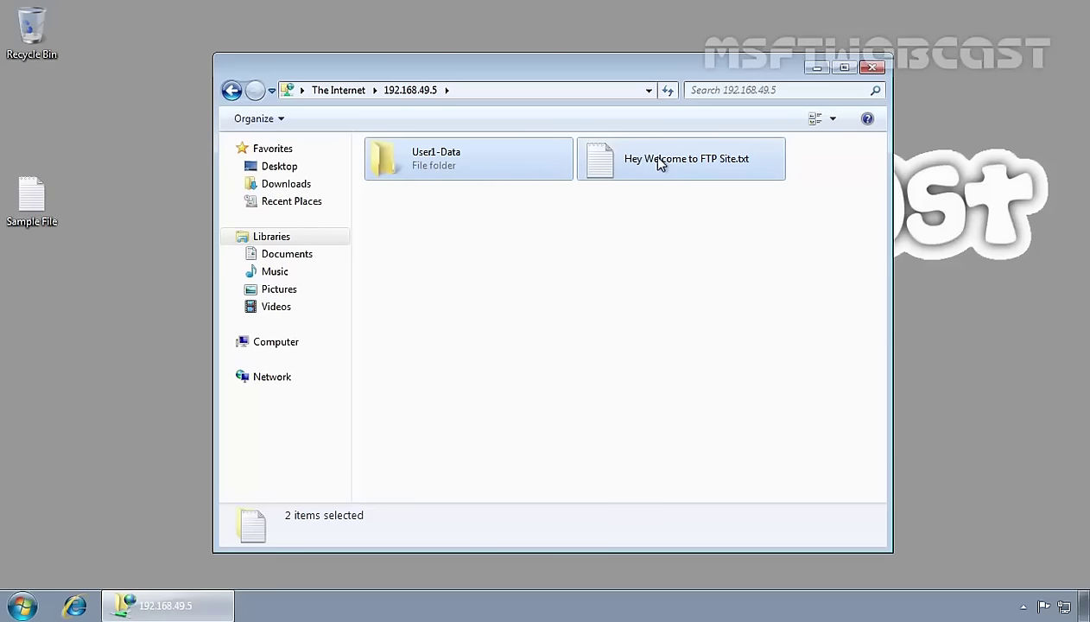
Try to delete User1-Data and dismiss the access denied error.
left_click(587, 256)
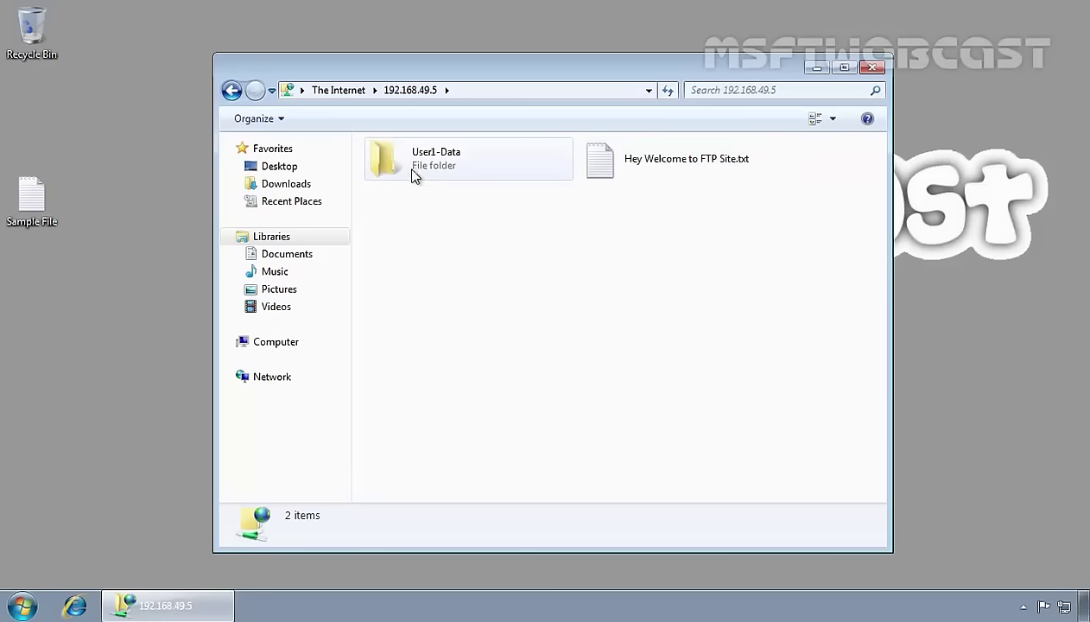
right_click(415, 138)
left_click(452, 302)
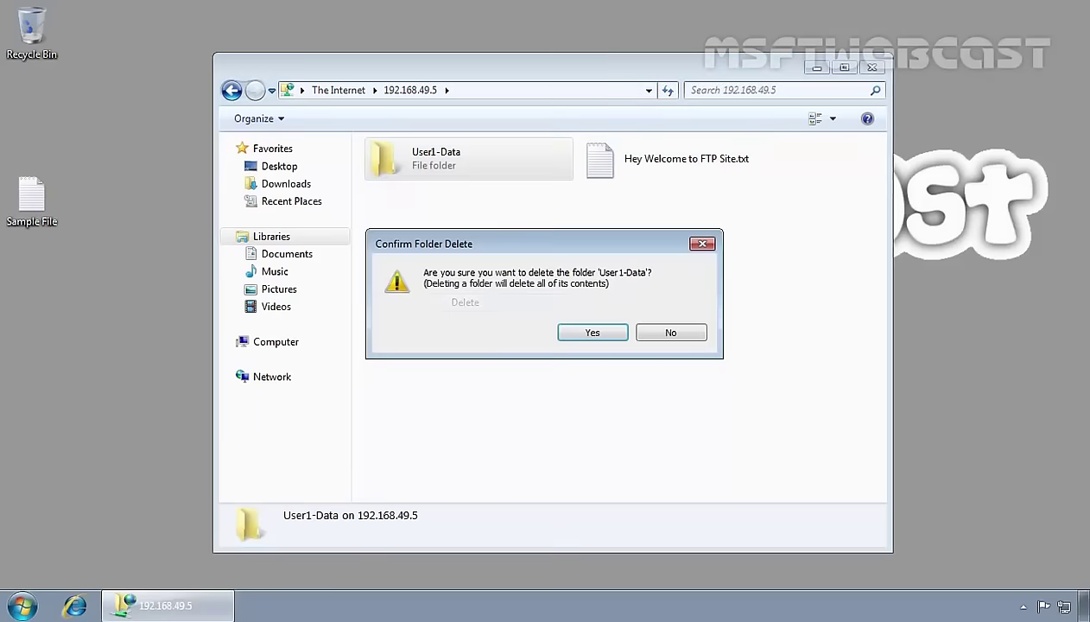
left_click(587, 333)
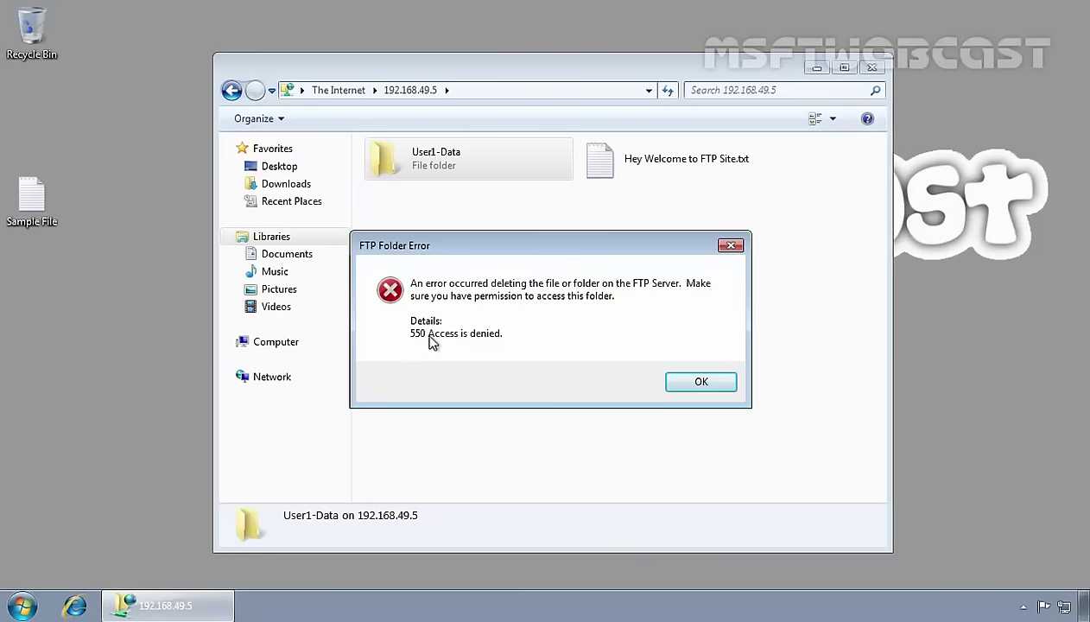
left_click(701, 383)
Create a new folder named User2 in the FTP root.
right_click(463, 238)
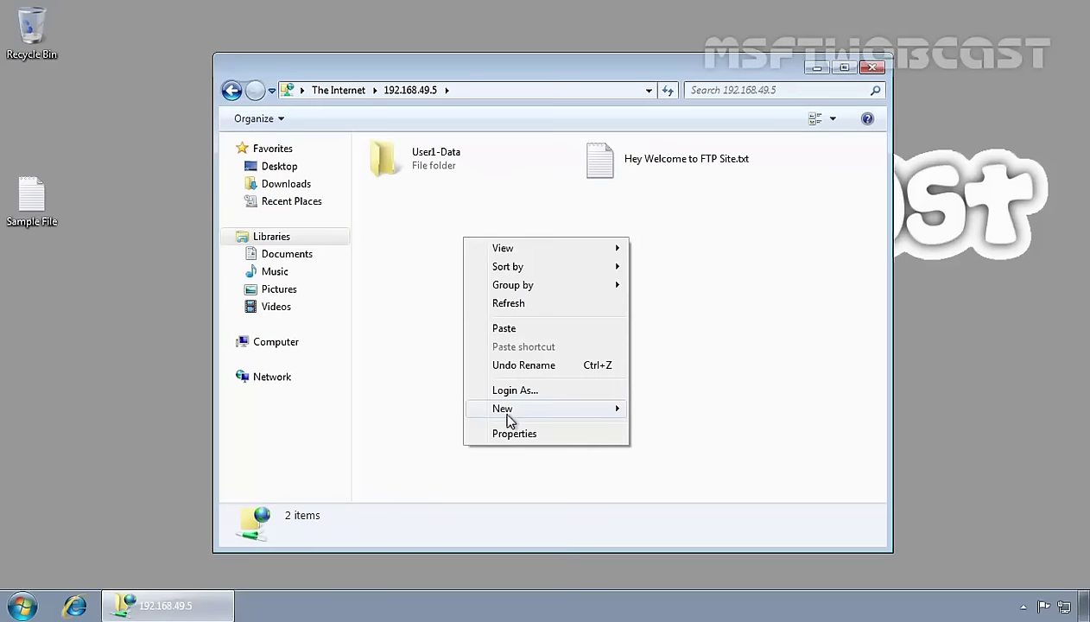
mouse_move(619, 408)
left_click(661, 406)
type("Us")
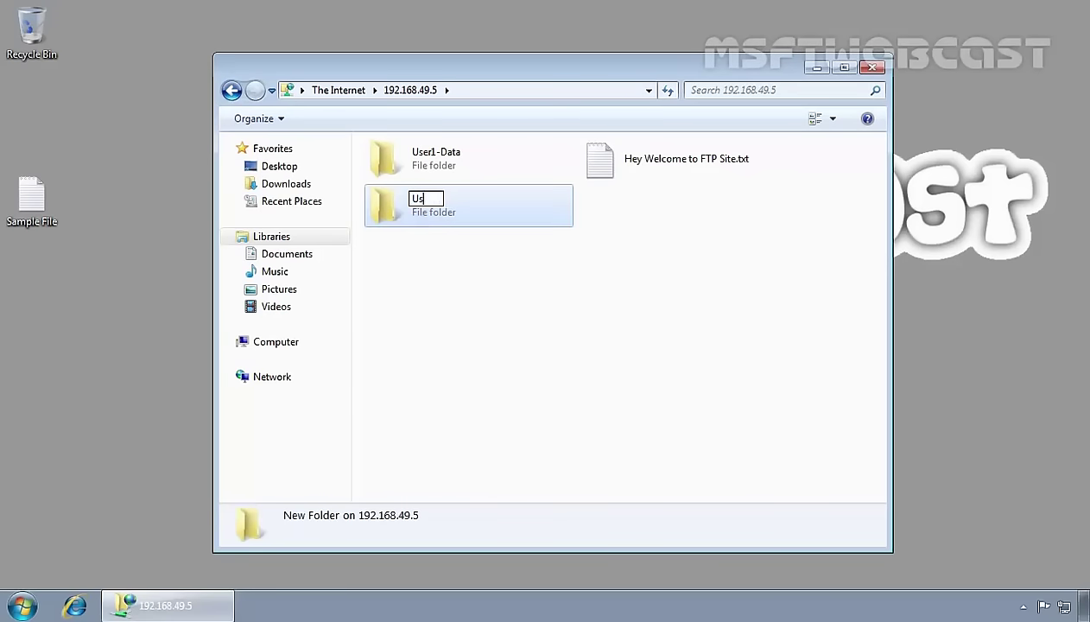
type("er2")
key("Return")
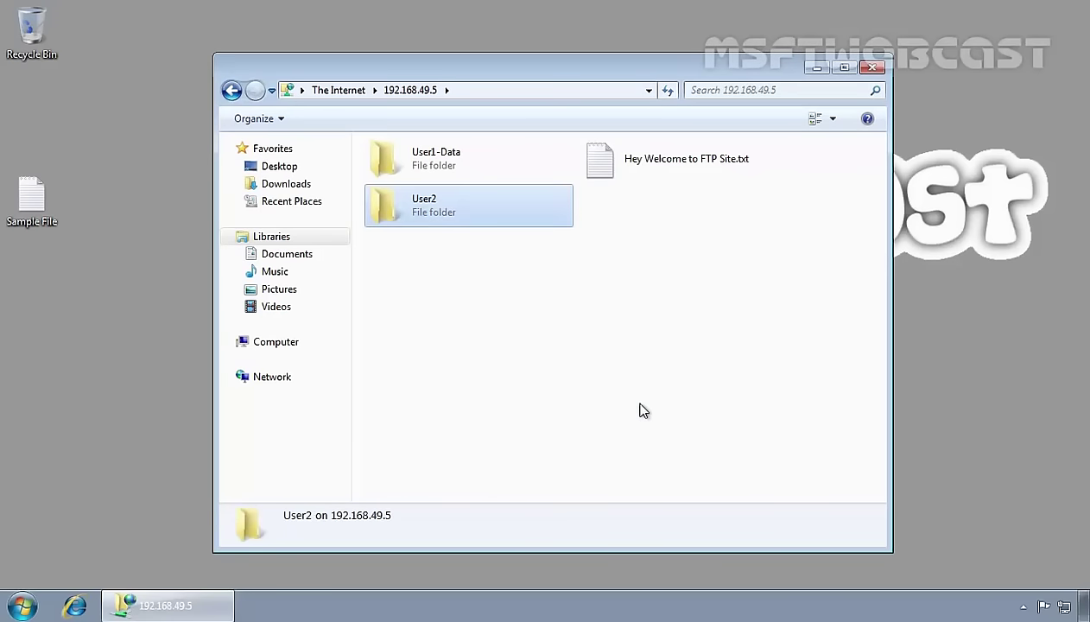
Delete the User2 folder and confirm the deletion.
right_click(444, 213)
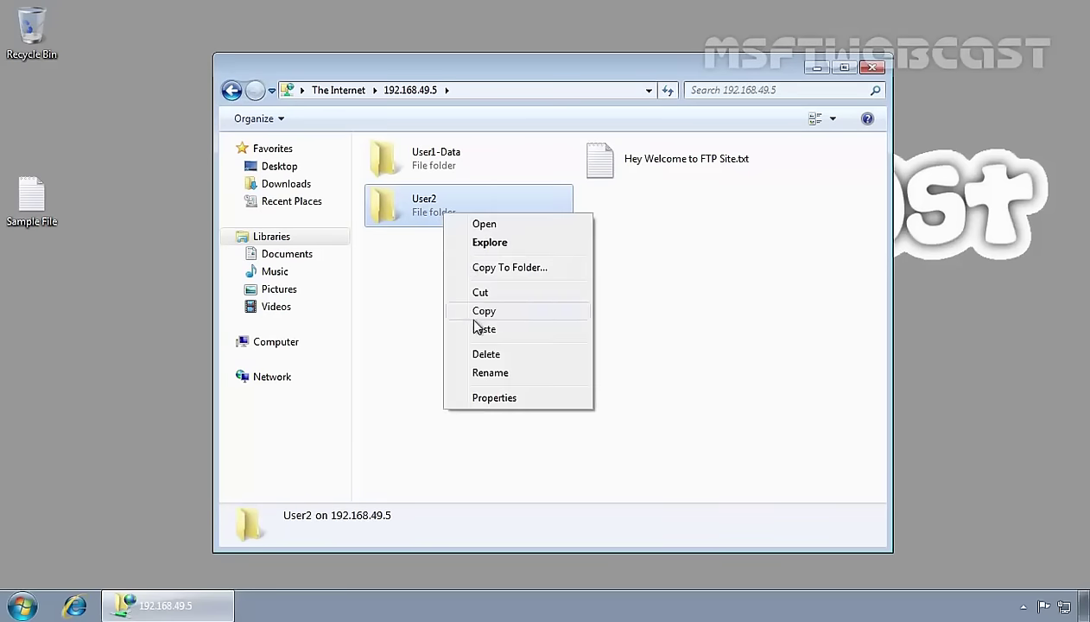
left_click(484, 355)
left_click(591, 333)
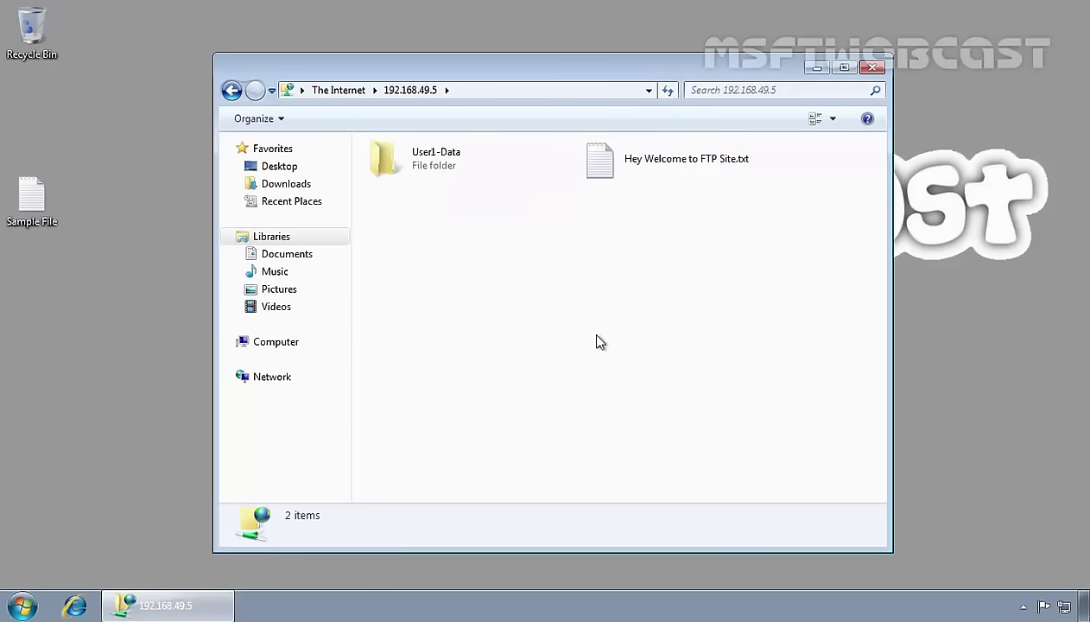